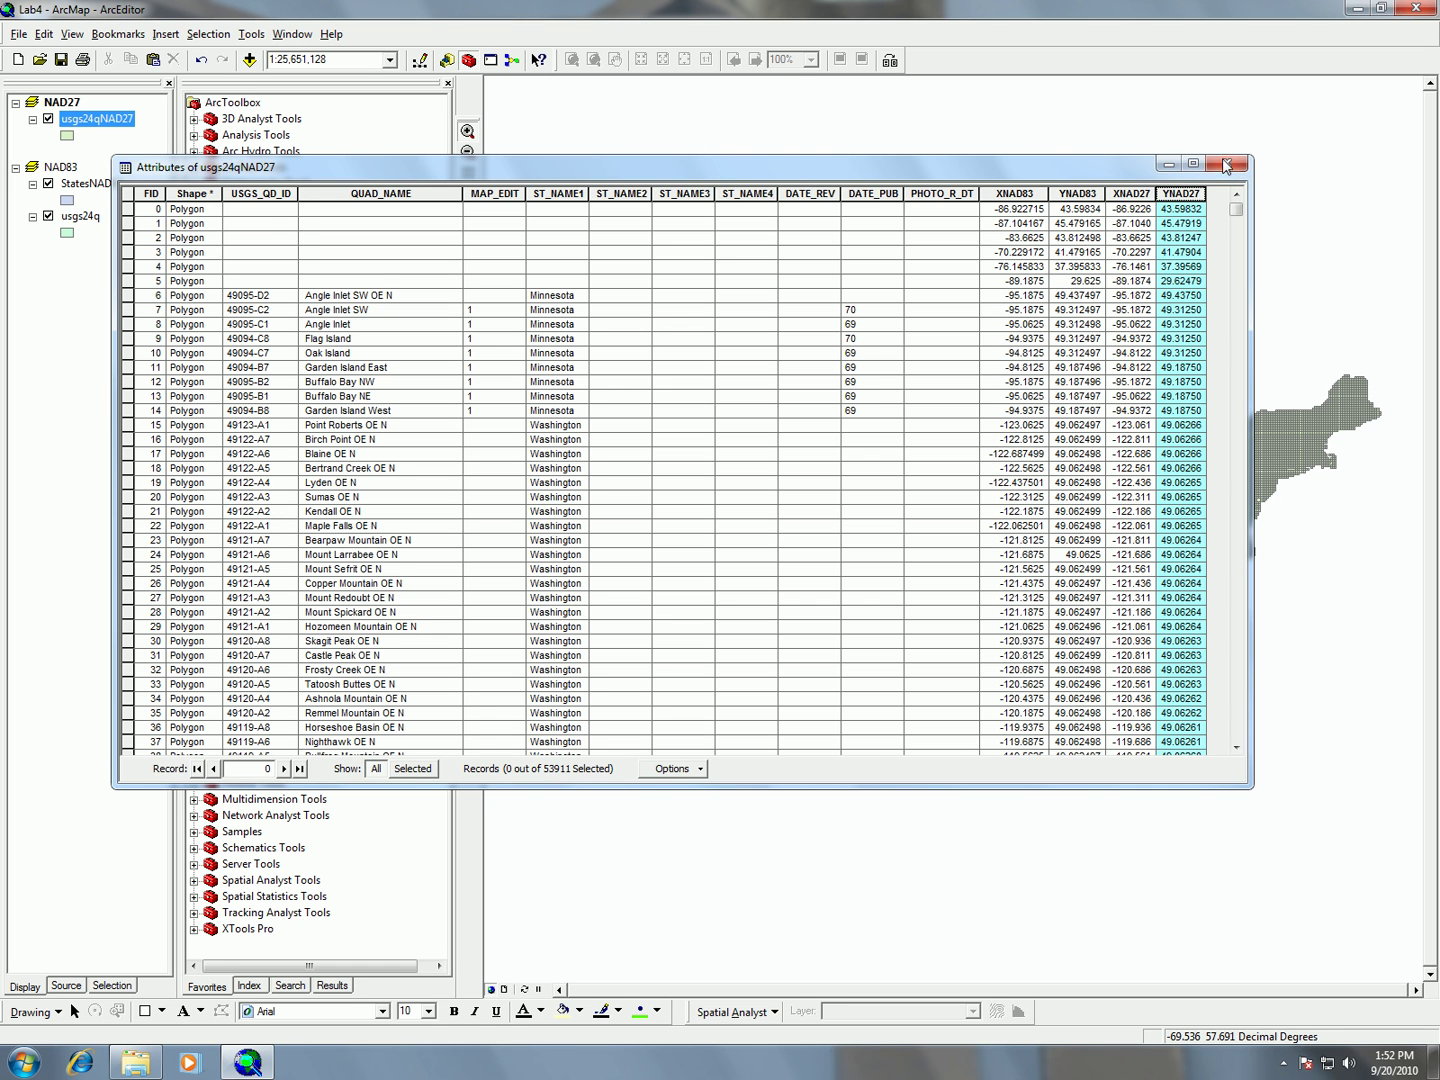
- Reopen the usgs24qNAD27 attribute table from the layer's context menu
{"action": "left_click", "coordinate": [1228, 164]}
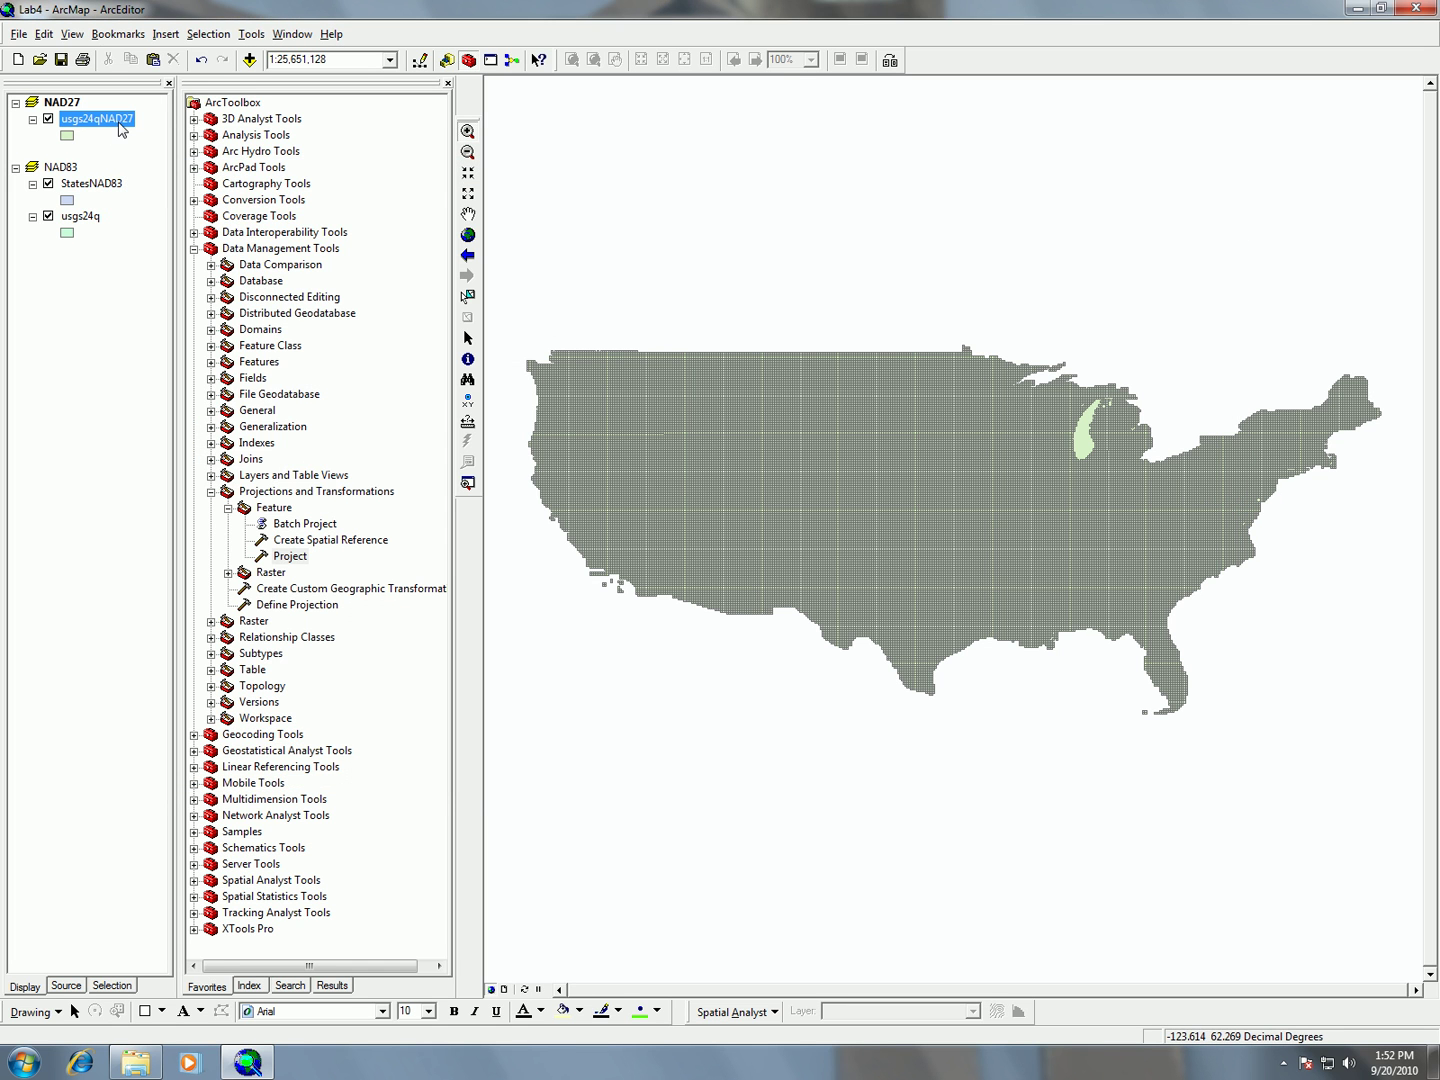
{"action": "right_click", "coordinate": [117, 122]}
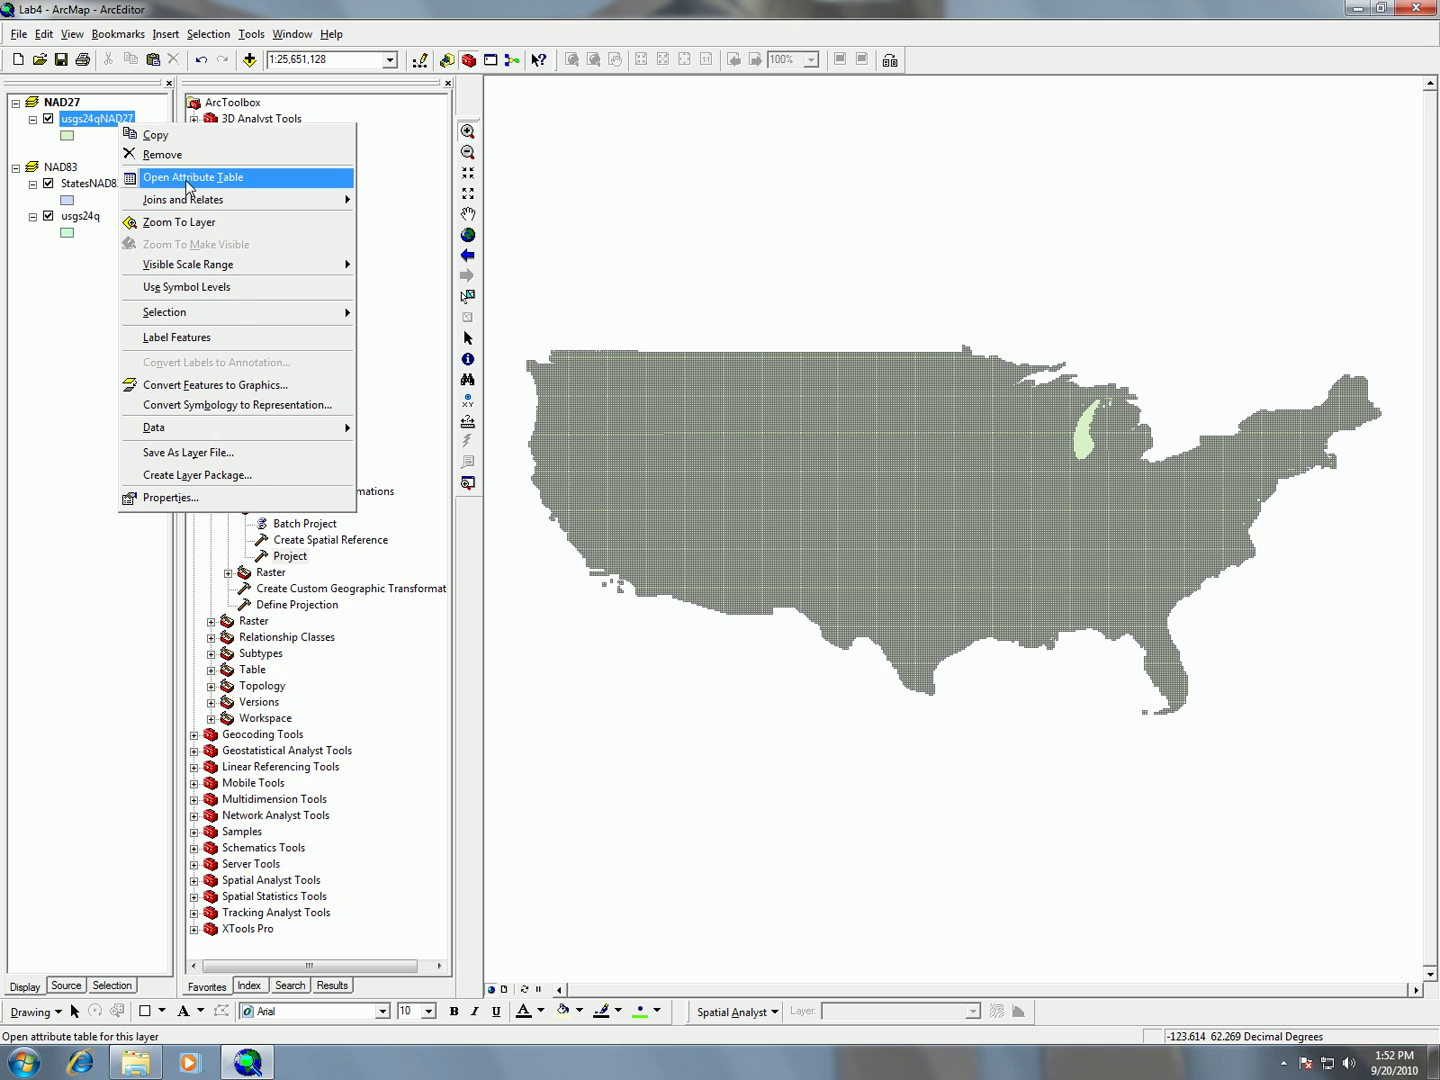
{"action": "left_click", "coordinate": [188, 180]}
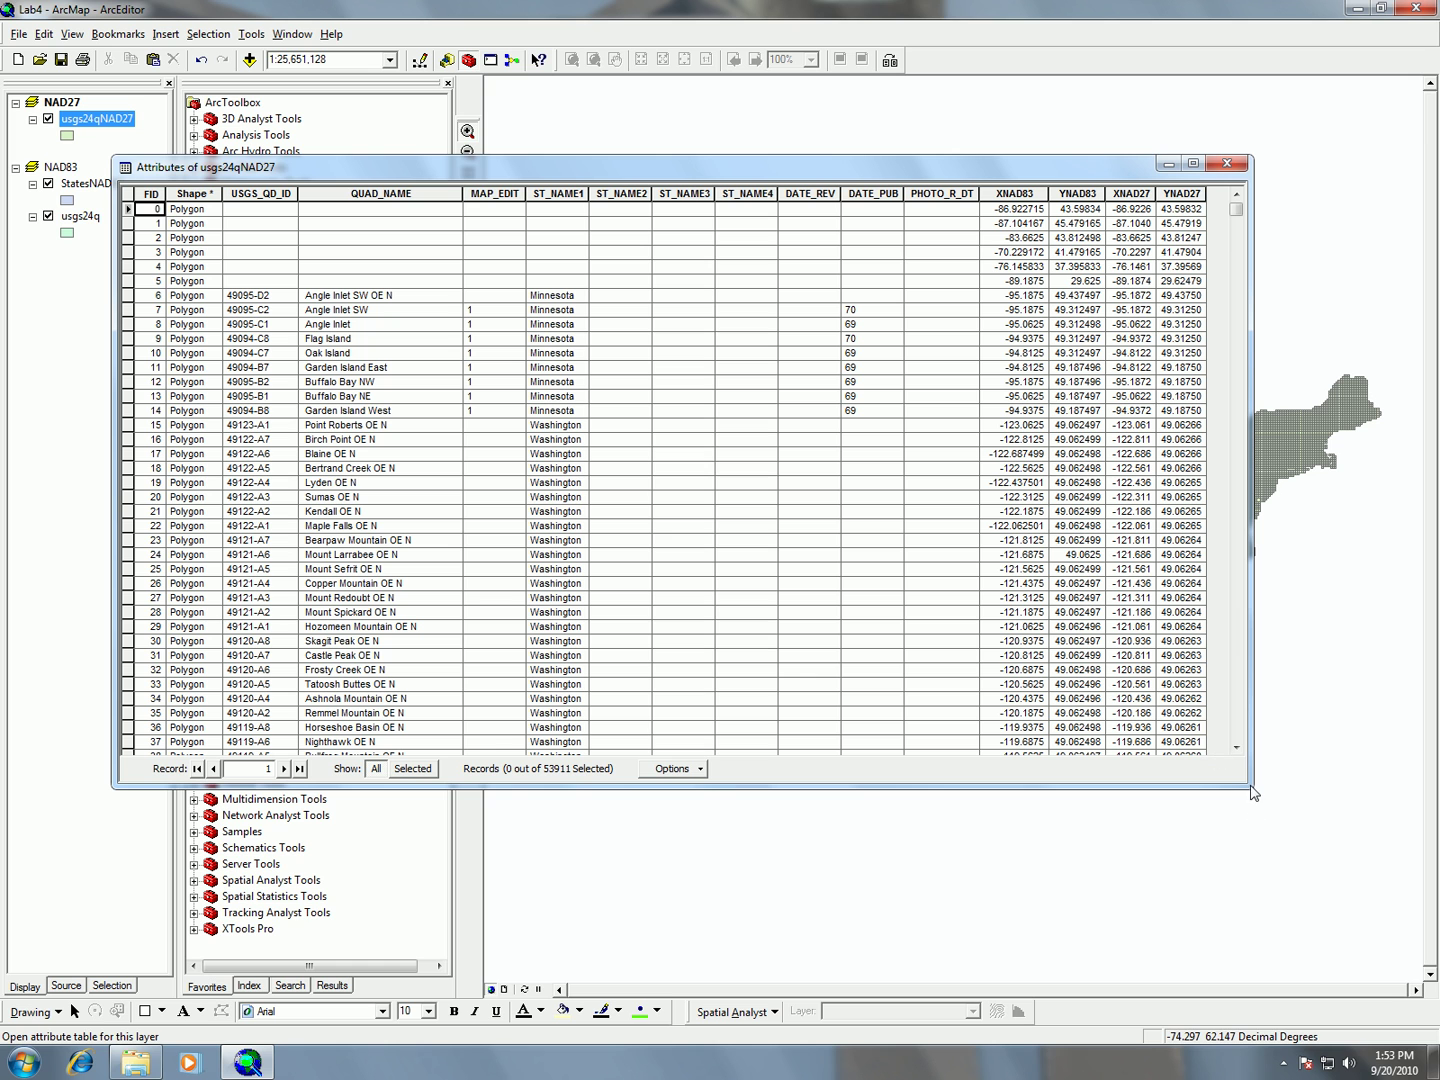
- Add a new field of type Double named Shift to the table
{"action": "left_click", "coordinate": [669, 772]}
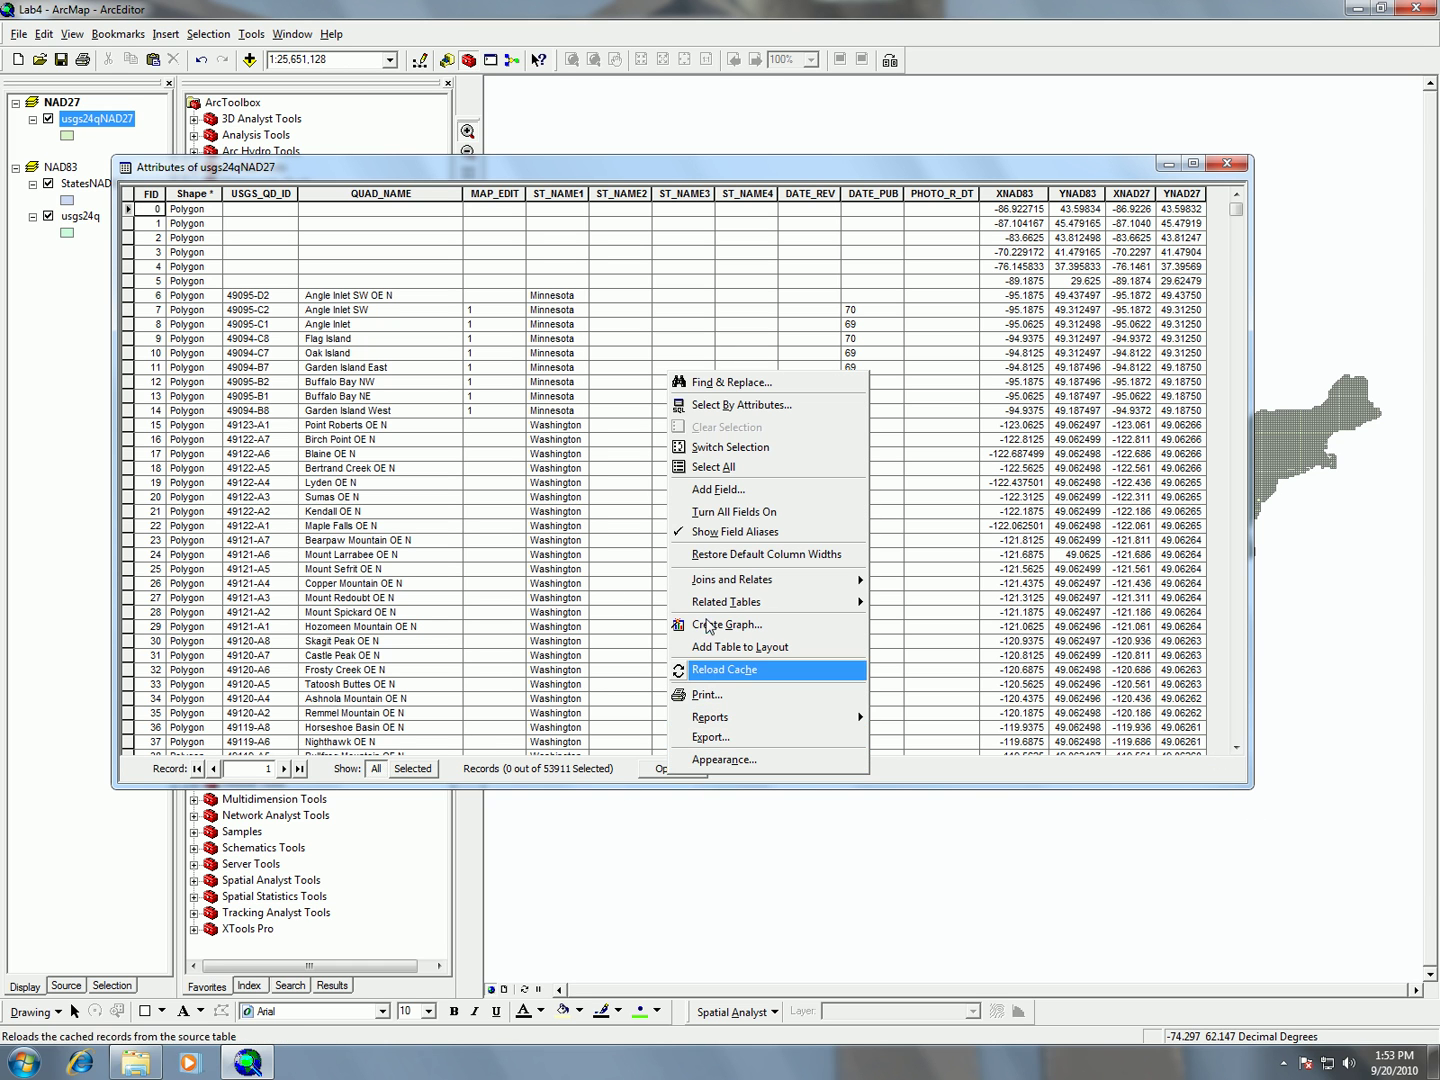
{"action": "left_click", "coordinate": [707, 491]}
{"action": "left_click", "coordinate": [766, 463]}
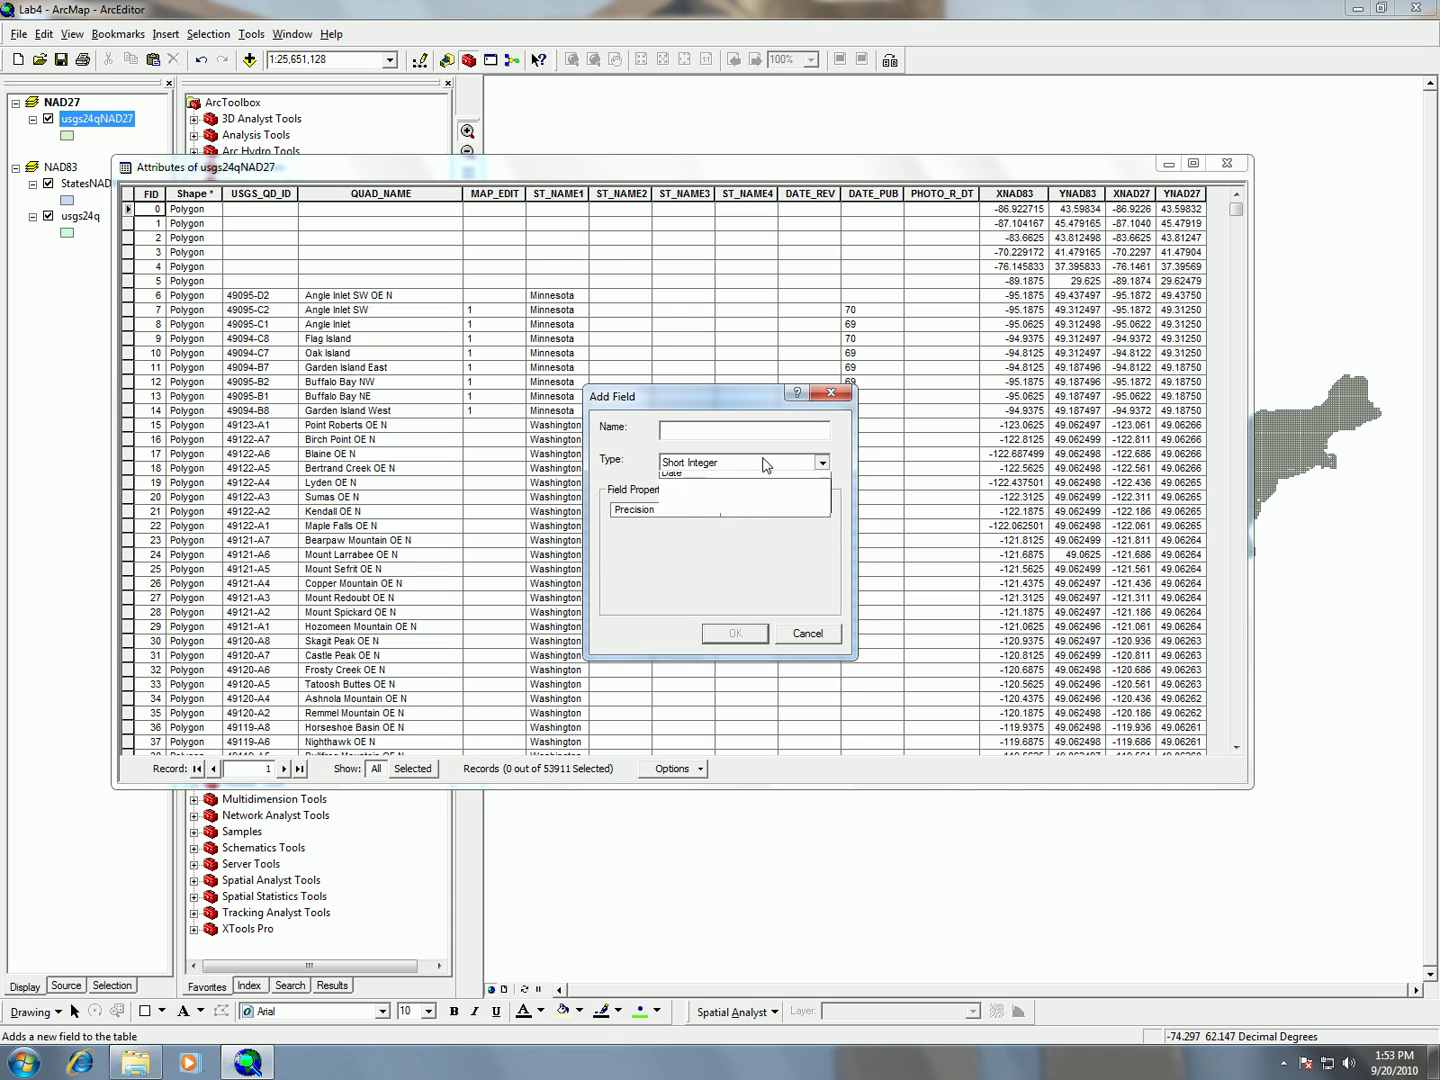
{"action": "left_click", "coordinate": [749, 525]}
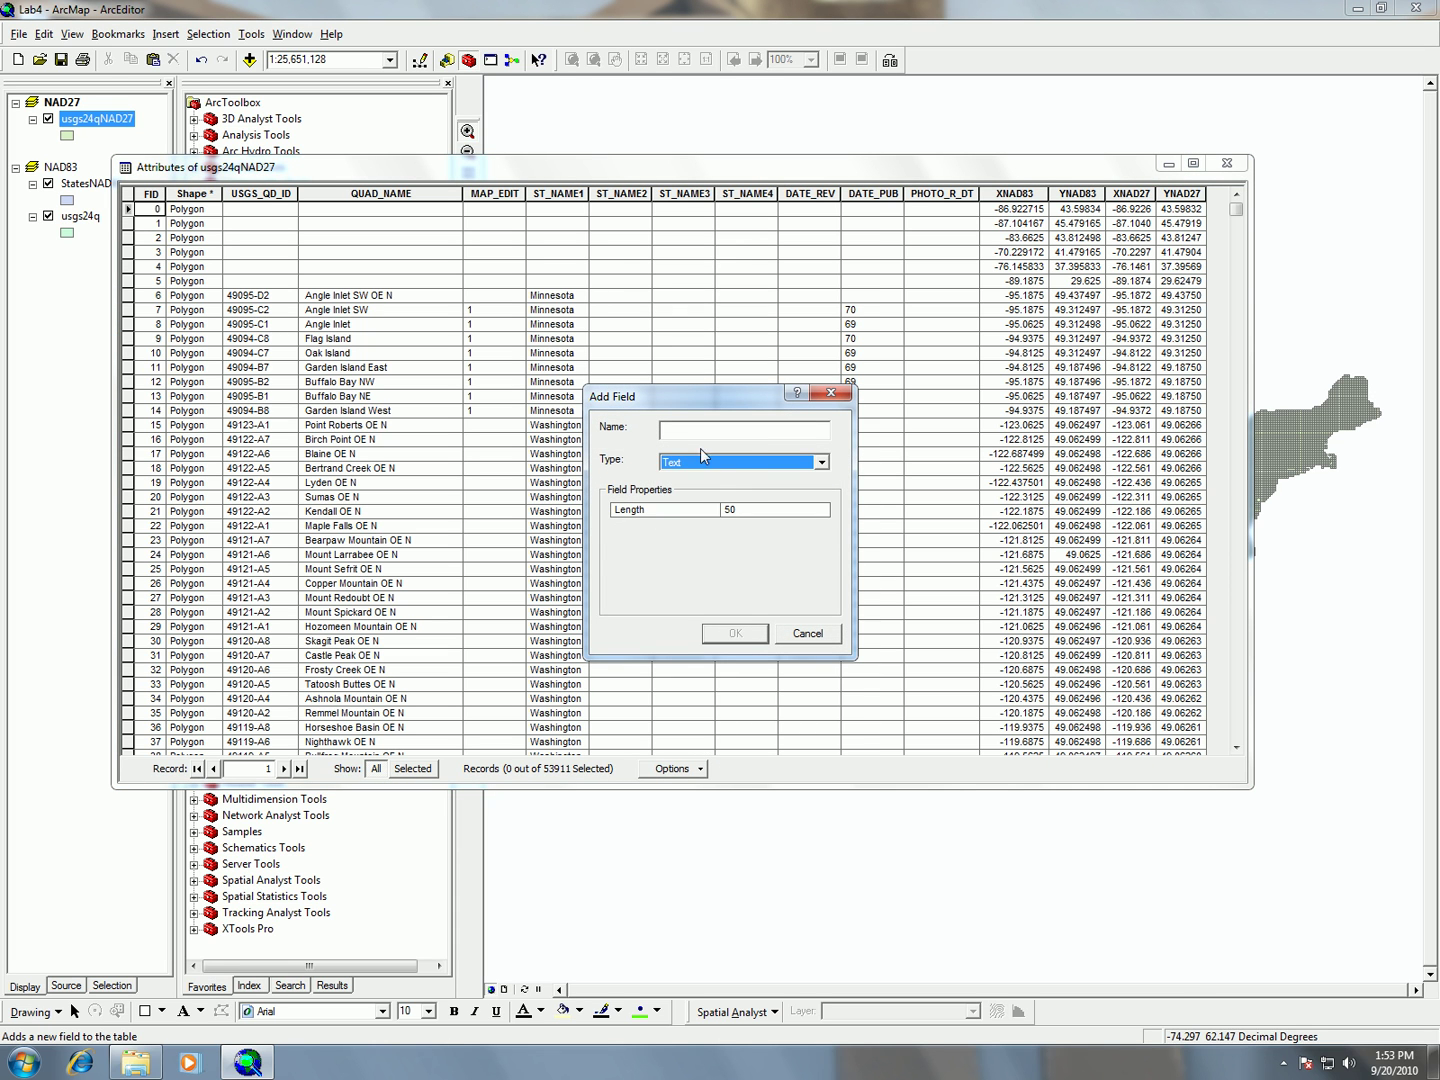
{"action": "left_click", "coordinate": [732, 466]}
{"action": "left_click", "coordinate": [722, 514]}
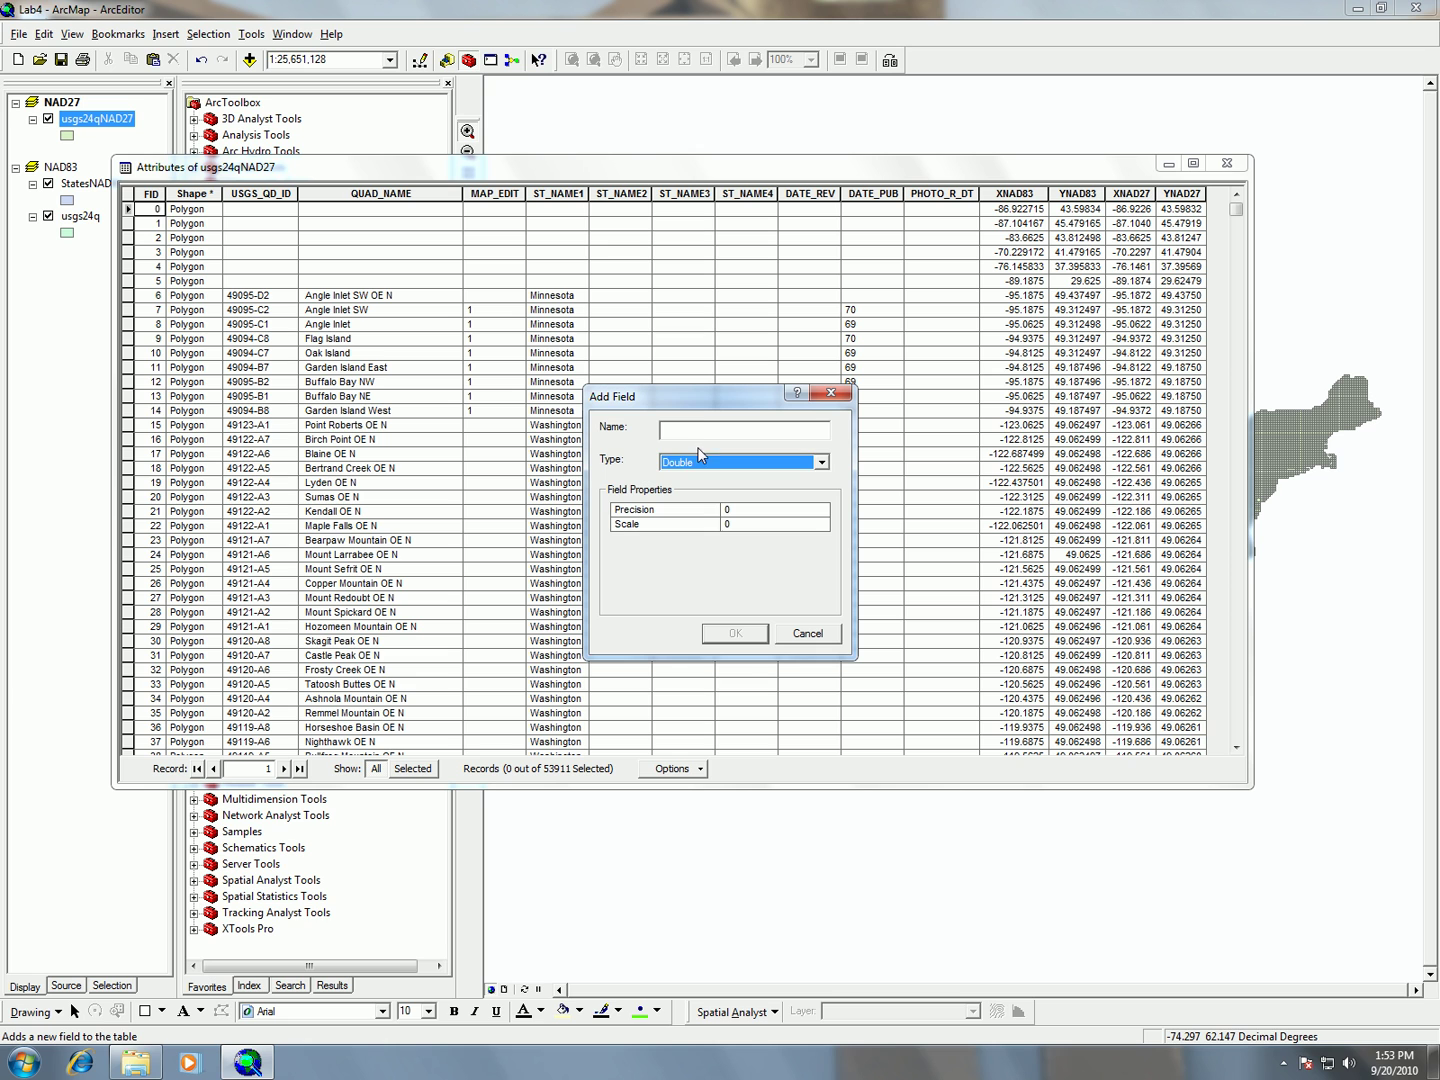
{"action": "left_click", "coordinate": [701, 428]}
{"action": "type", "text": "Shift"}
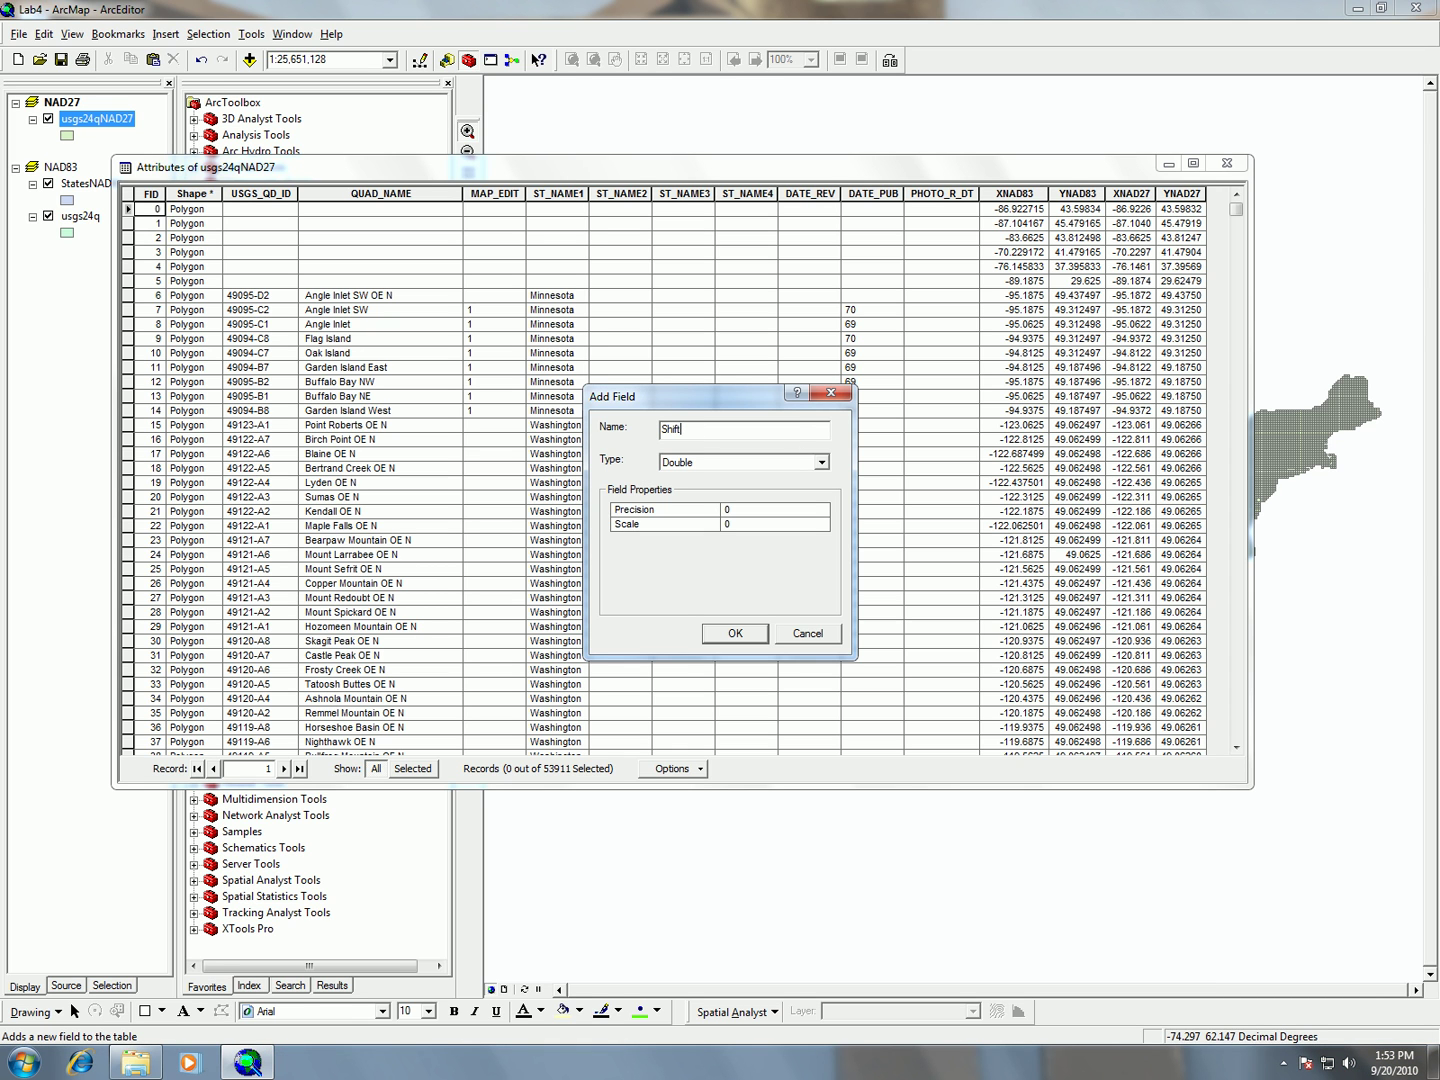
{"action": "left_click", "coordinate": [735, 633]}
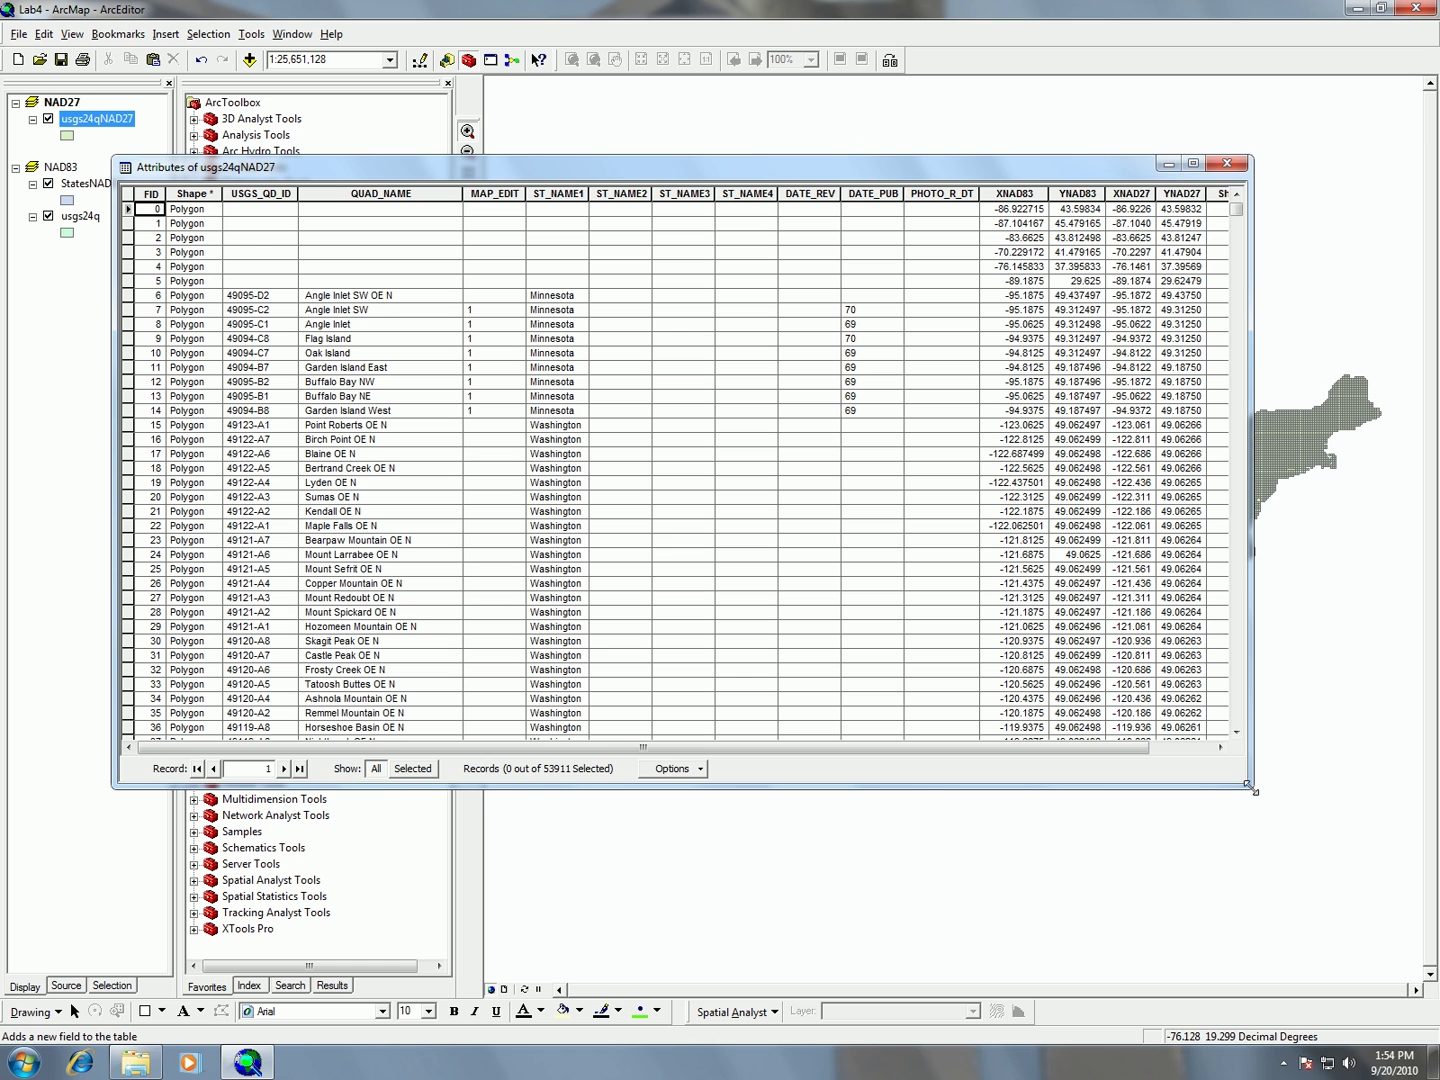
- Widen the table window and give the Shift field the alias 'X Shift' in its properties
{"action": "left_click_drag", "start_coordinate": [1250, 787], "coordinate": [1336, 809]}
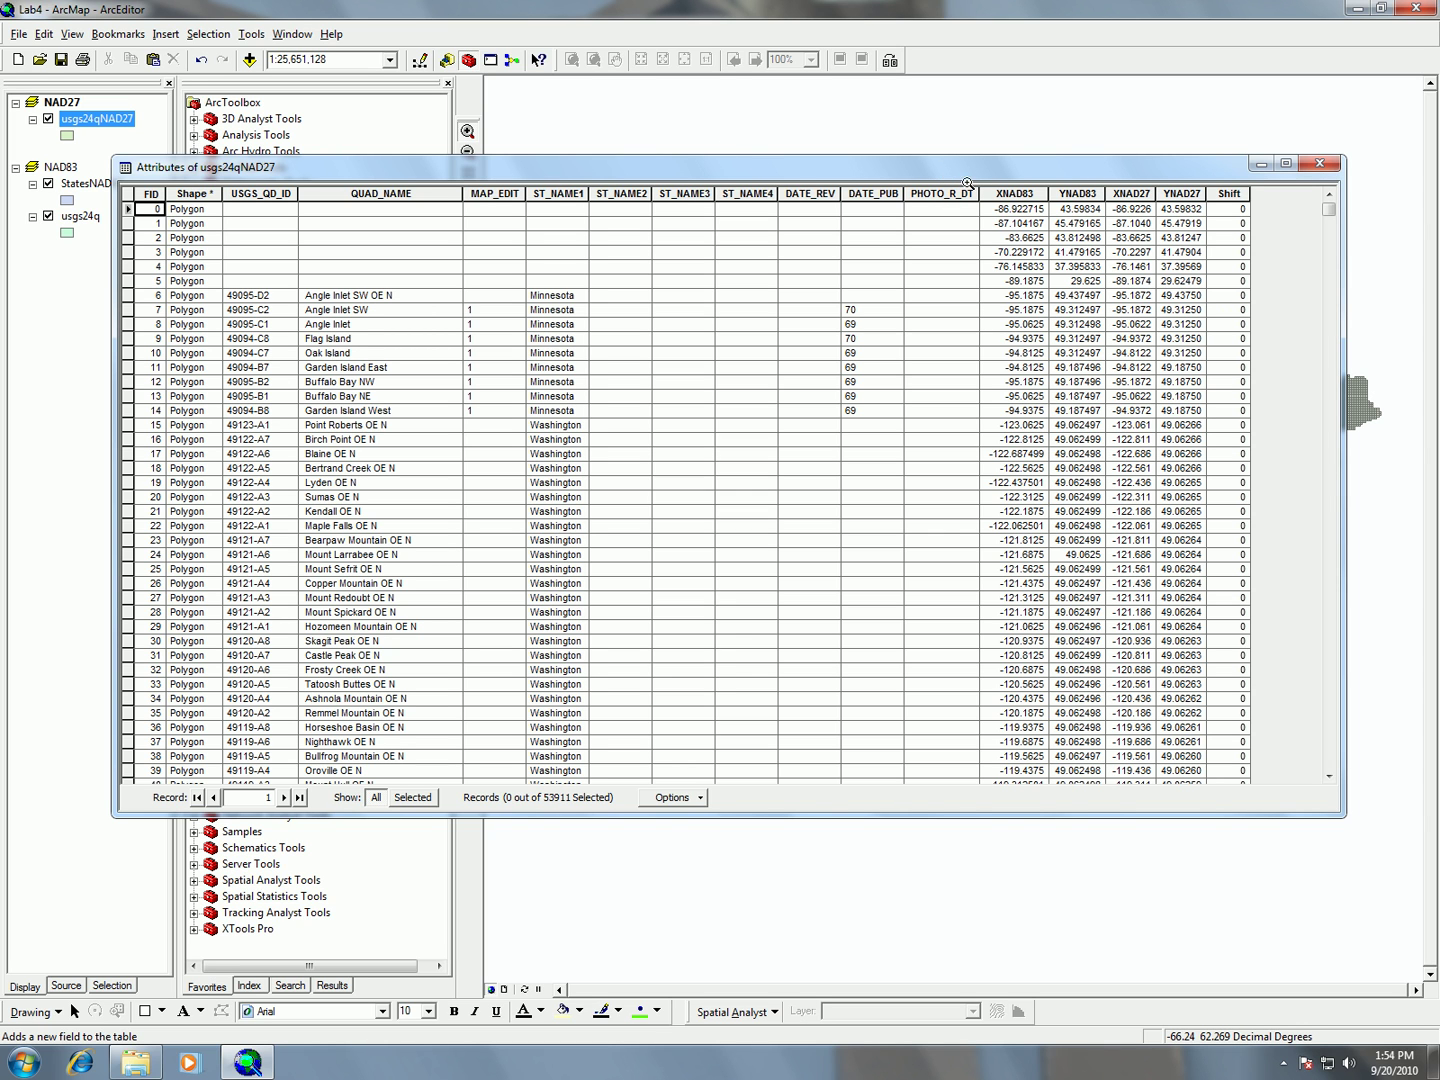
{"action": "right_click", "coordinate": [1228, 194]}
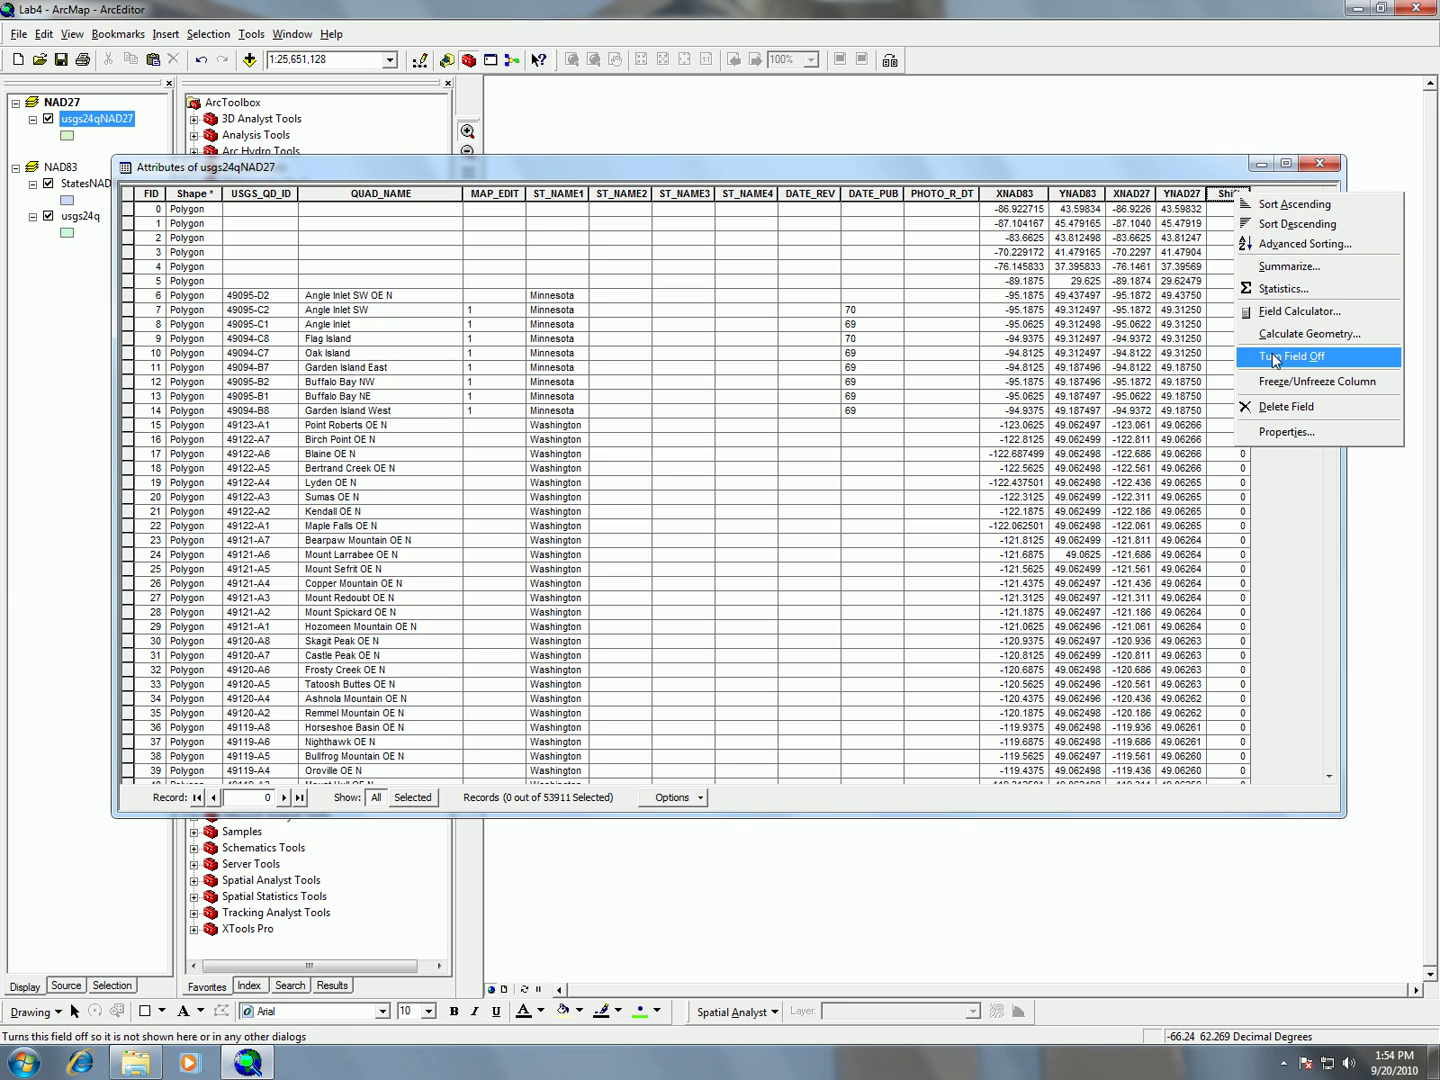
{"action": "left_click", "coordinate": [1272, 435]}
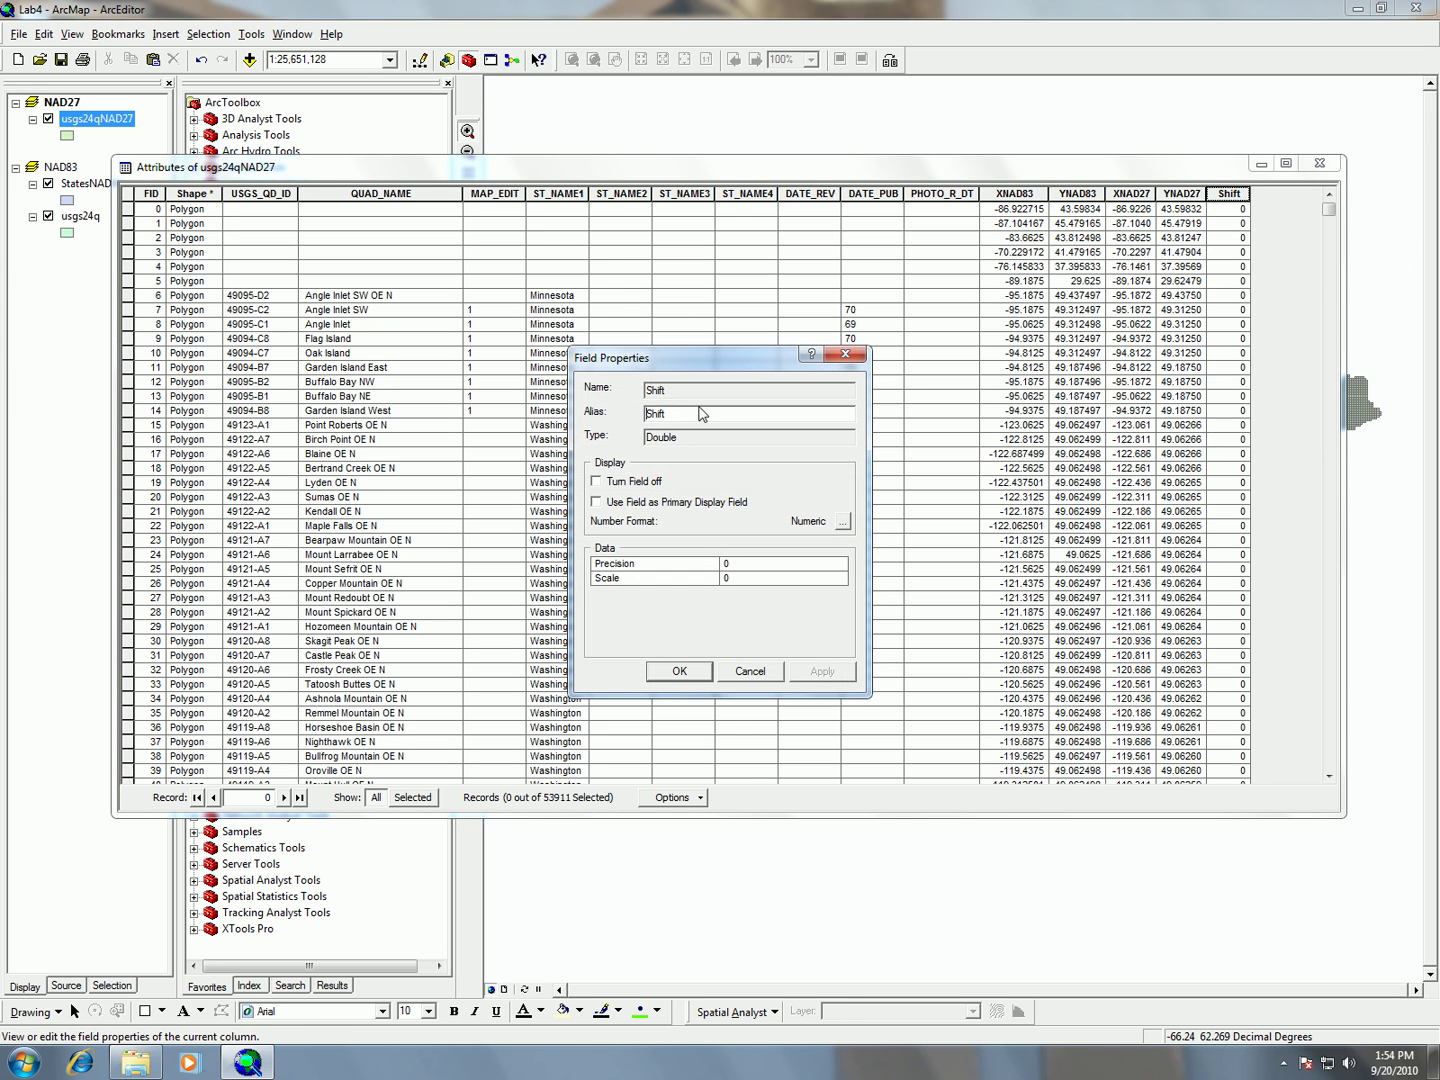
{"action": "left_click", "coordinate": [699, 413]}
{"action": "type", "text": "X"}
{"action": "left_click", "coordinate": [684, 673]}
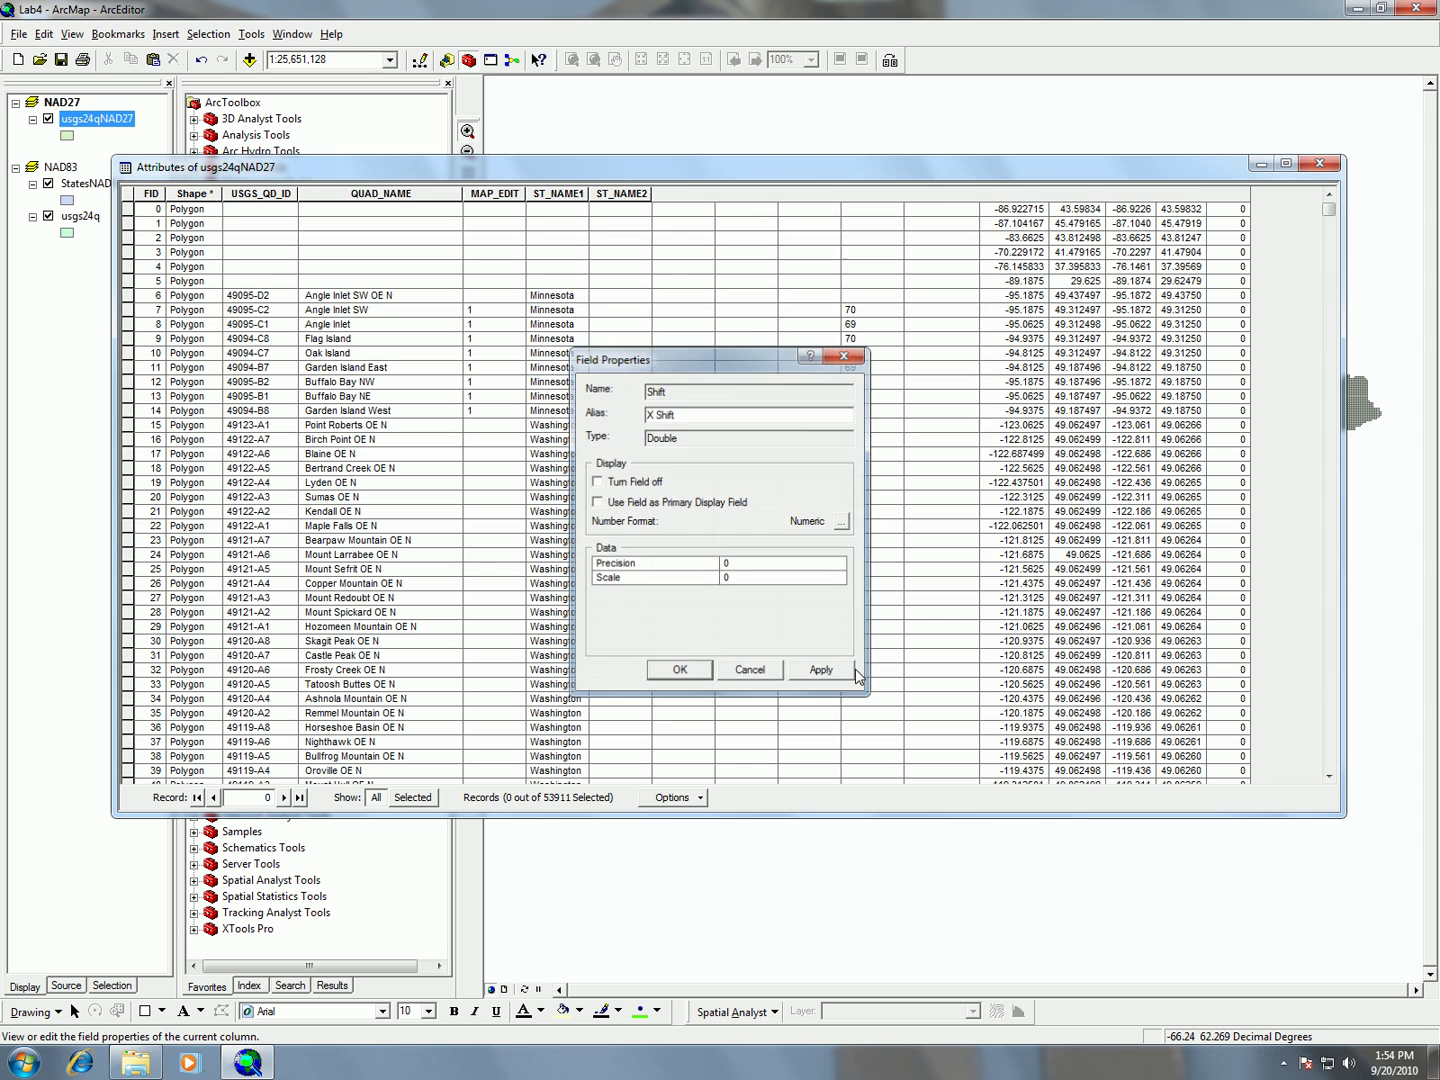
- Add a second Double field named Y Shift, accepting its rename to Y_Shift
{"action": "left_click", "coordinate": [688, 800]}
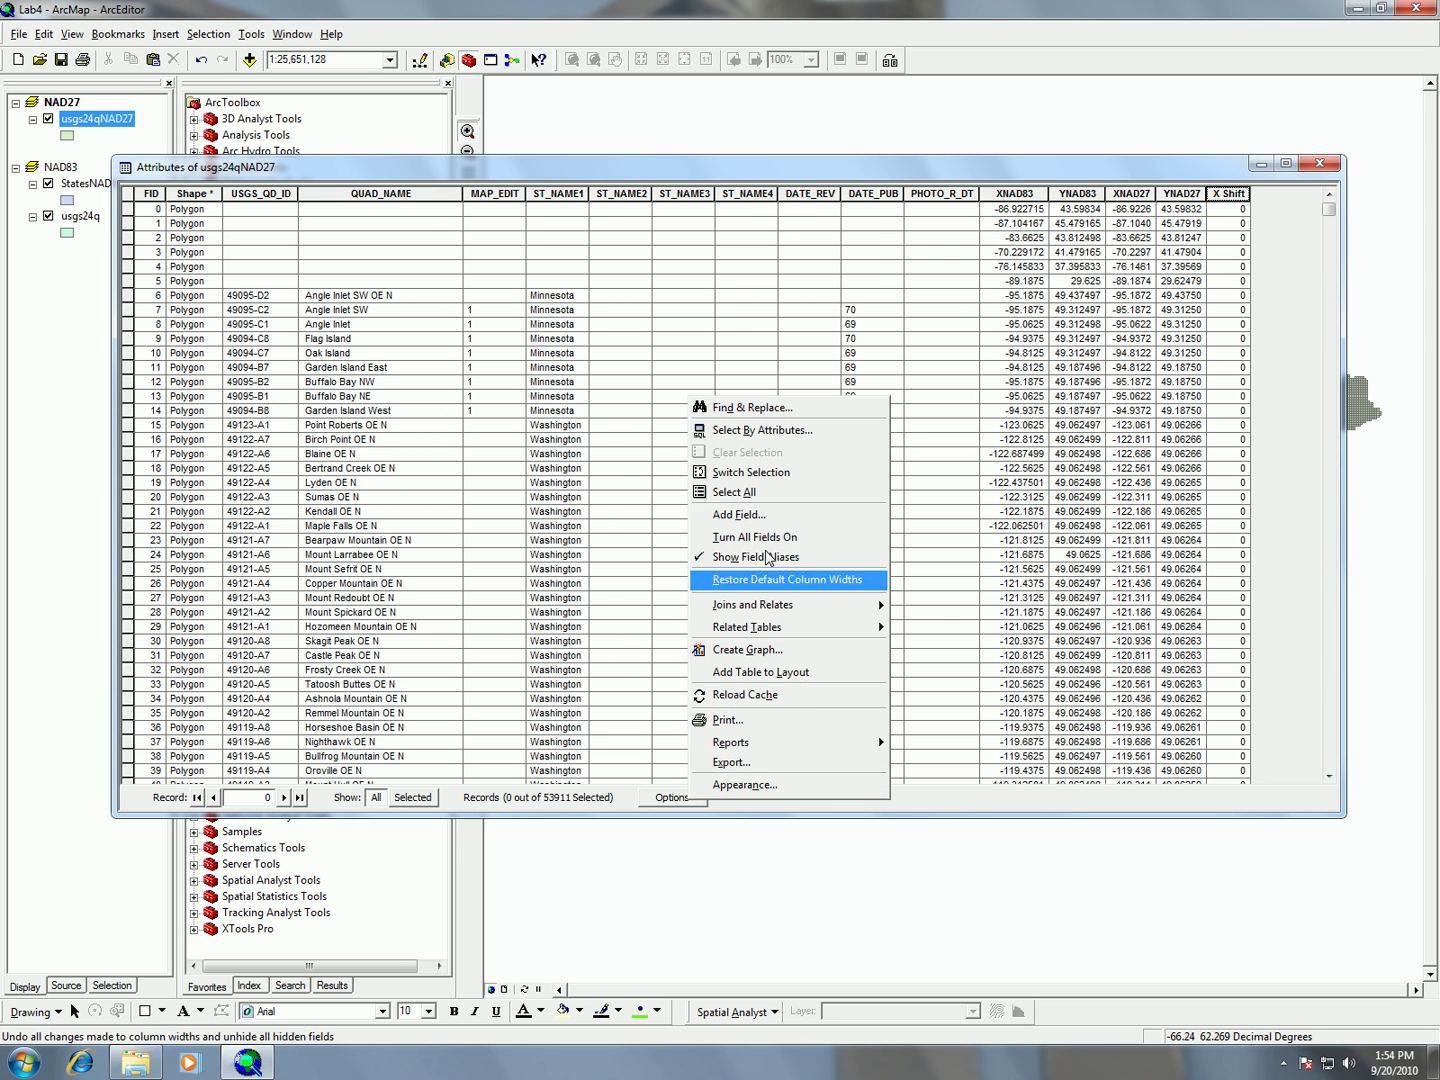
{"action": "left_click", "coordinate": [772, 516]}
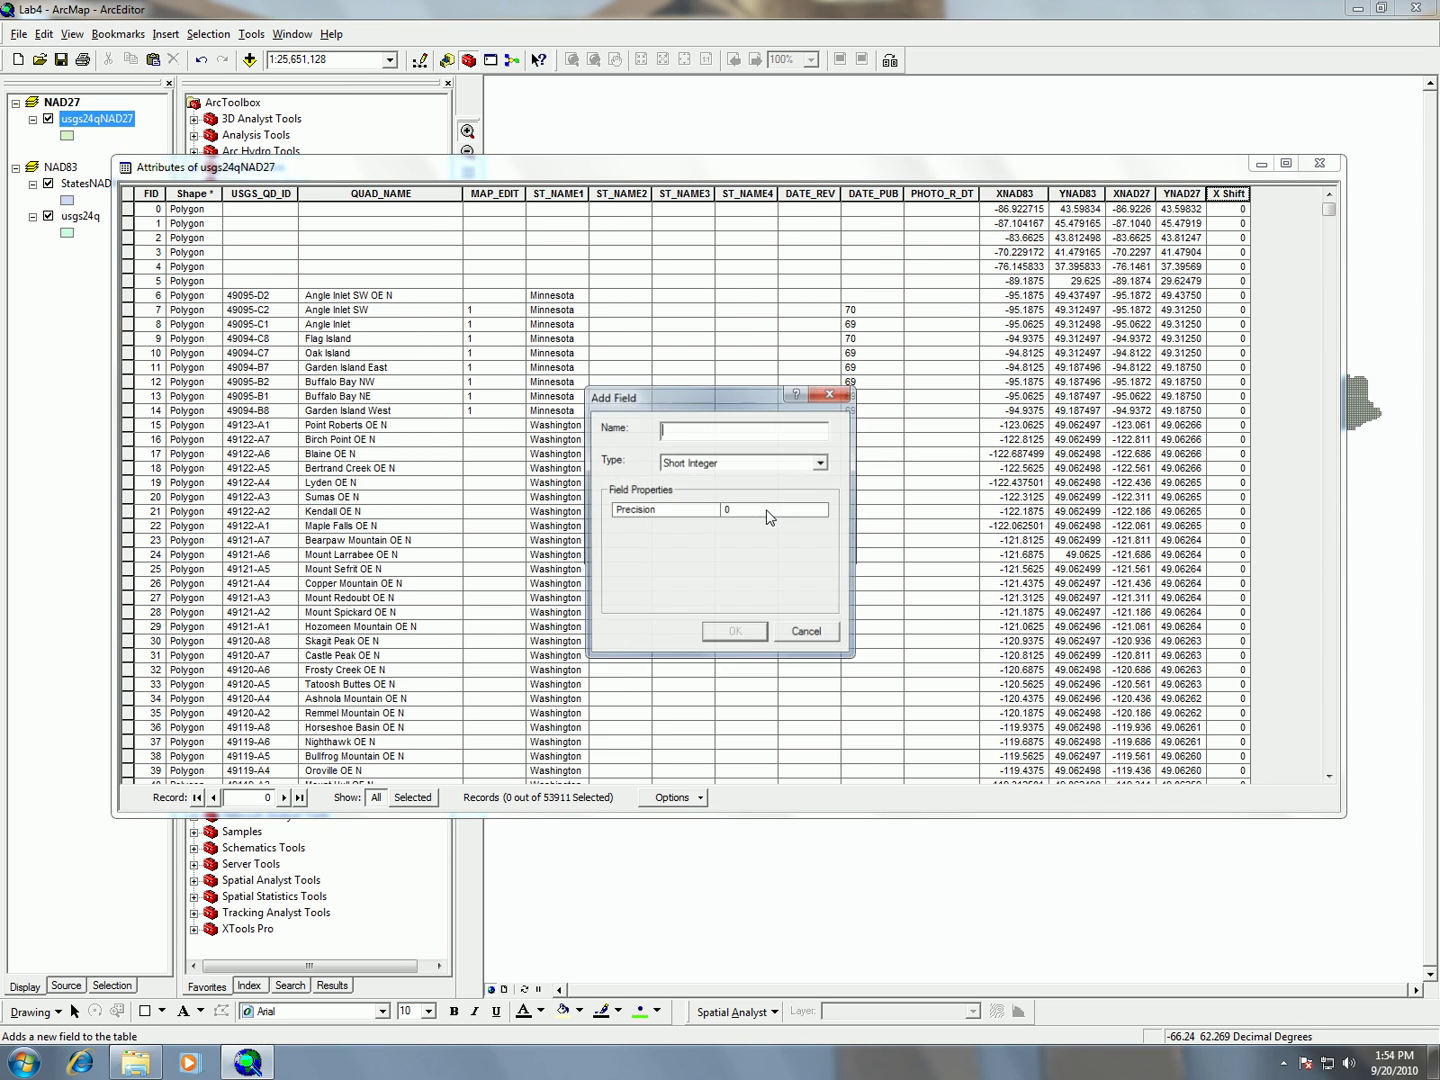
{"action": "left_click", "coordinate": [728, 461]}
{"action": "left_click", "coordinate": [705, 511]}
{"action": "left_click", "coordinate": [700, 429]}
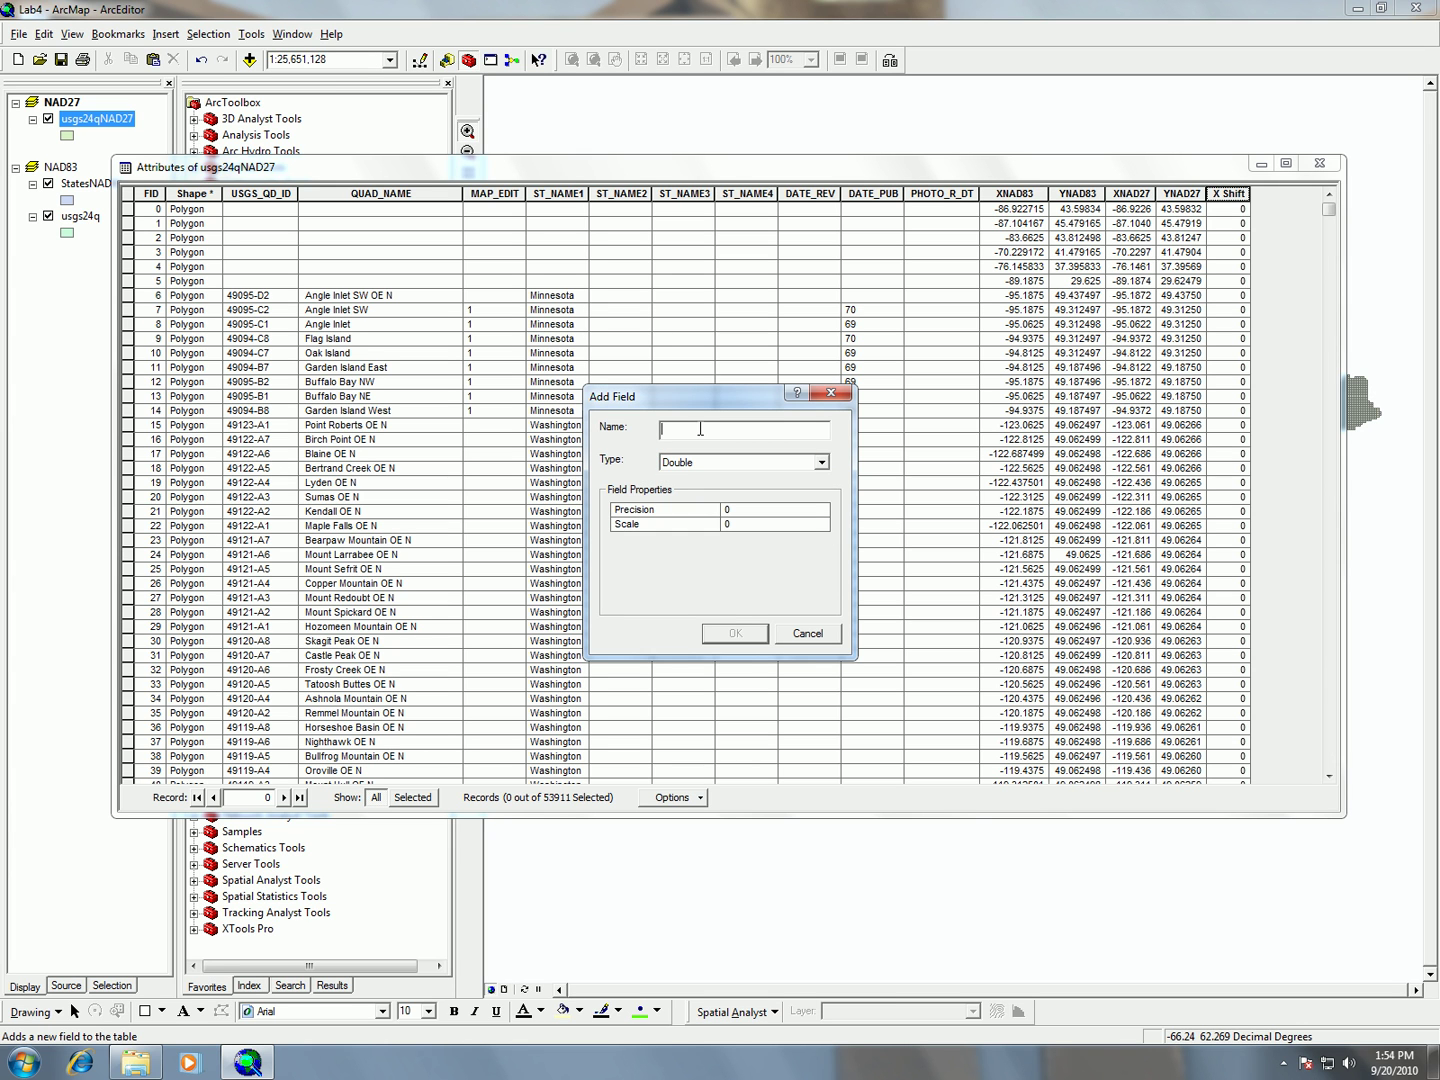
{"action": "type", "text": "Y Shift"}
{"action": "left_click", "coordinate": [737, 636]}
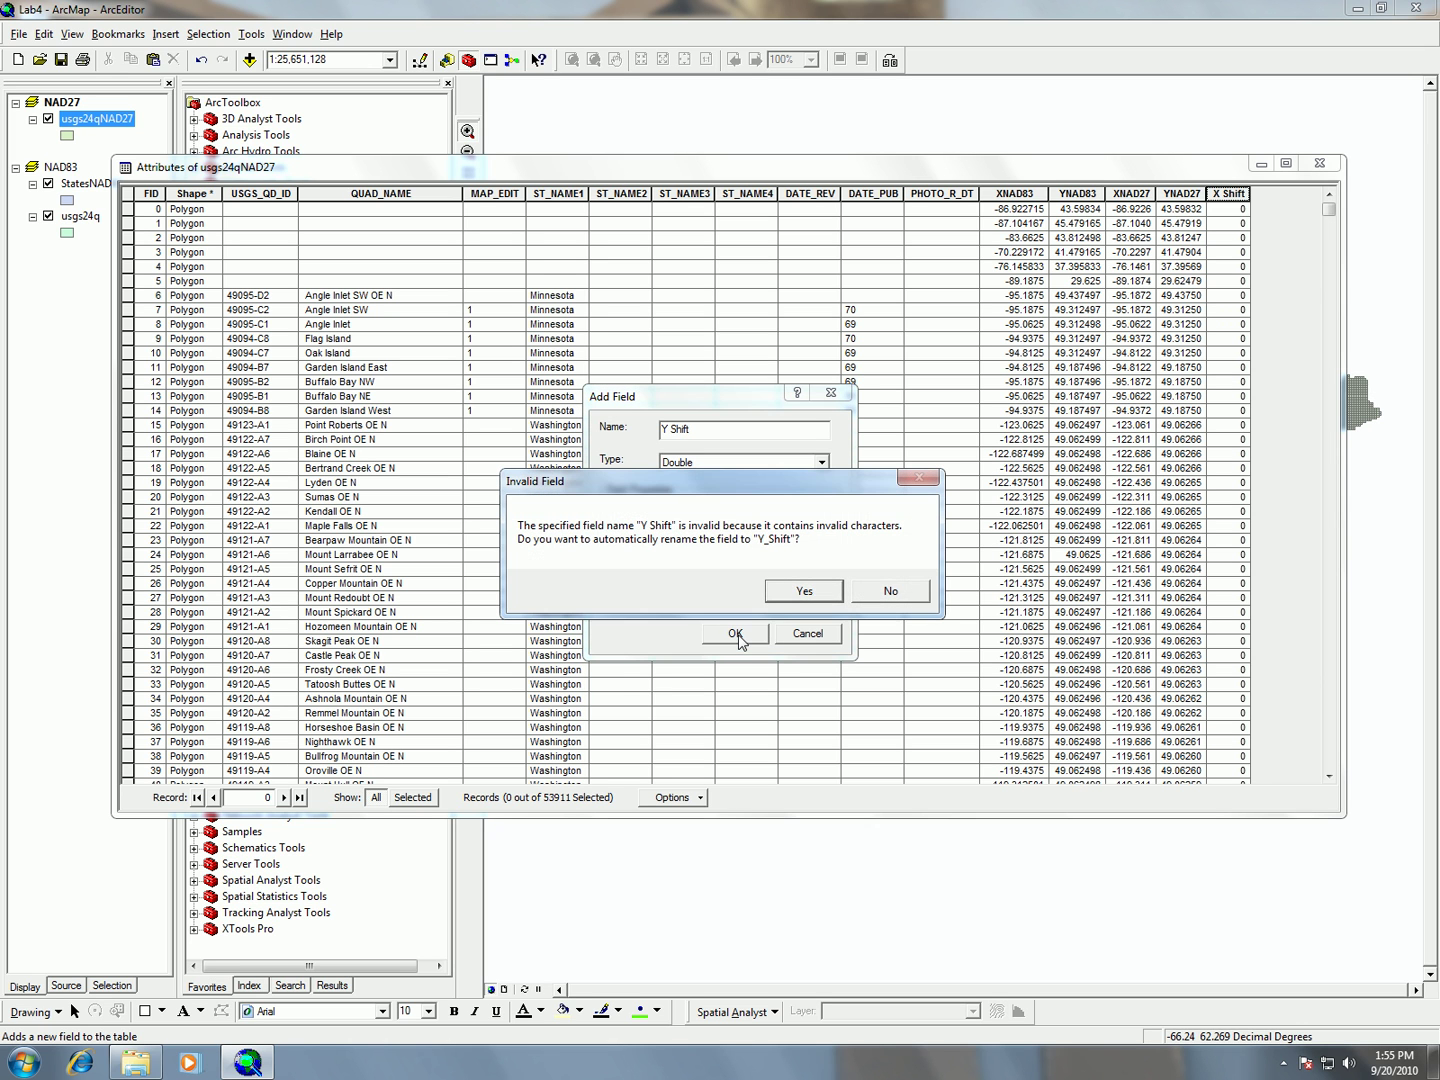
{"action": "left_click", "coordinate": [805, 591]}
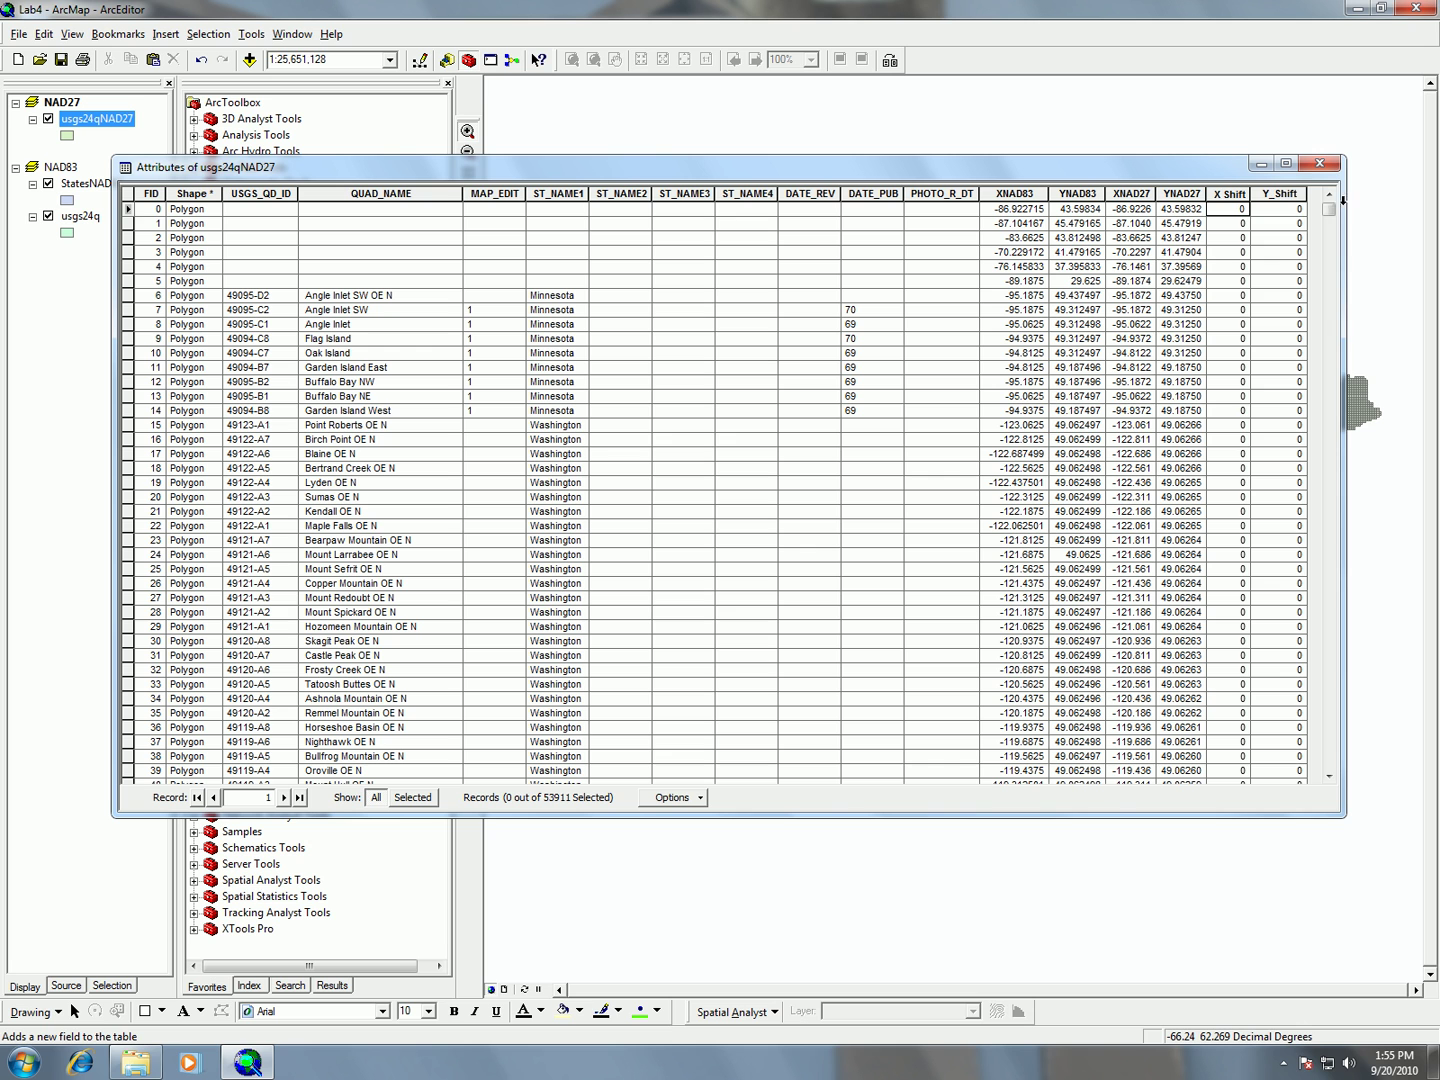
- Change the Y_Shift field's alias to 'Y Shift' in its properties
{"action": "left_click", "coordinate": [1276, 194]}
{"action": "right_click", "coordinate": [1272, 195]}
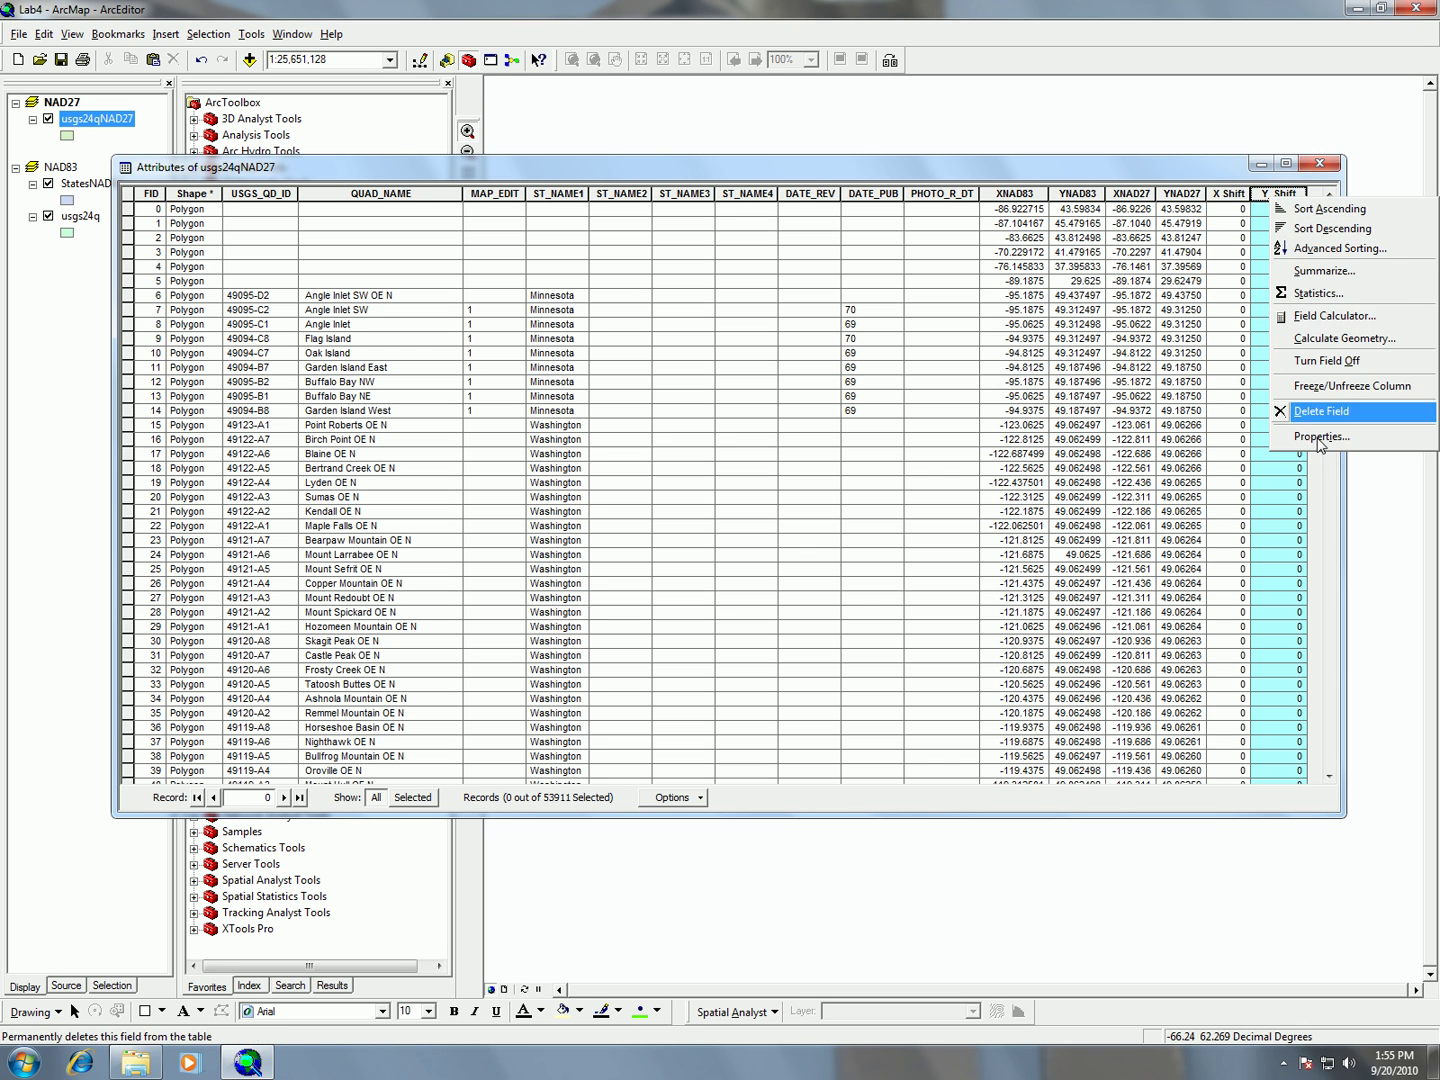
{"action": "left_click", "coordinate": [1319, 437]}
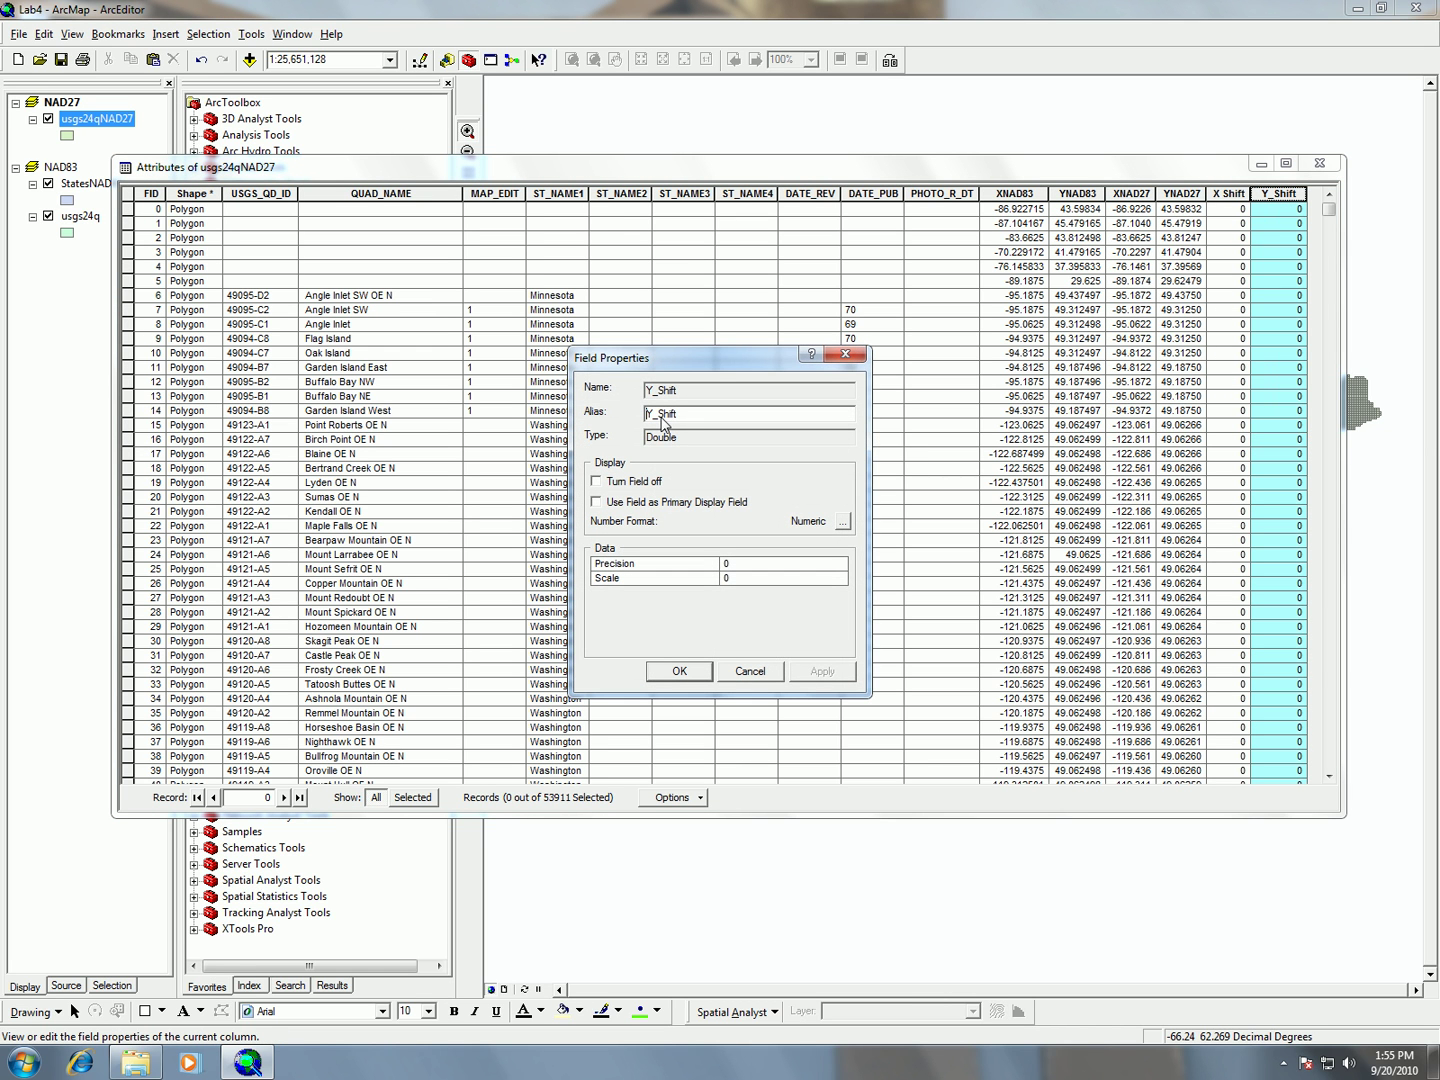
{"action": "key", "text": "BackSpace"}
{"action": "left_click", "coordinate": [681, 670]}
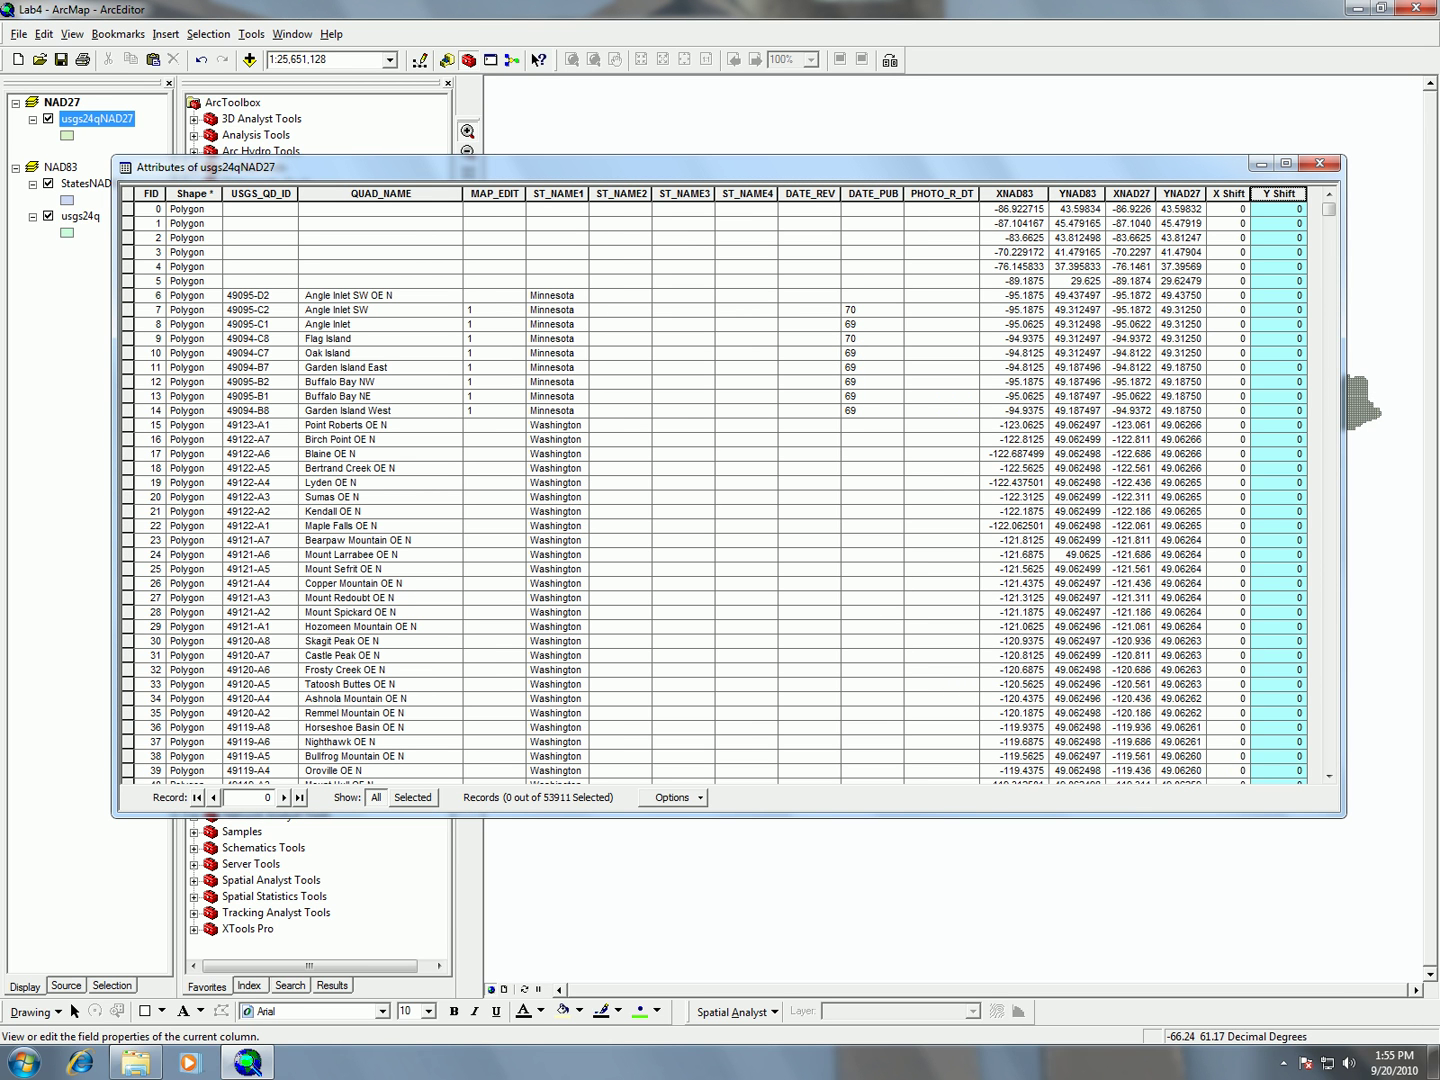
- Fill X Shift using the Field Calculator expression ([XNAD83] - [XNAD27]) * 3600
{"action": "left_click", "coordinate": [1230, 193]}
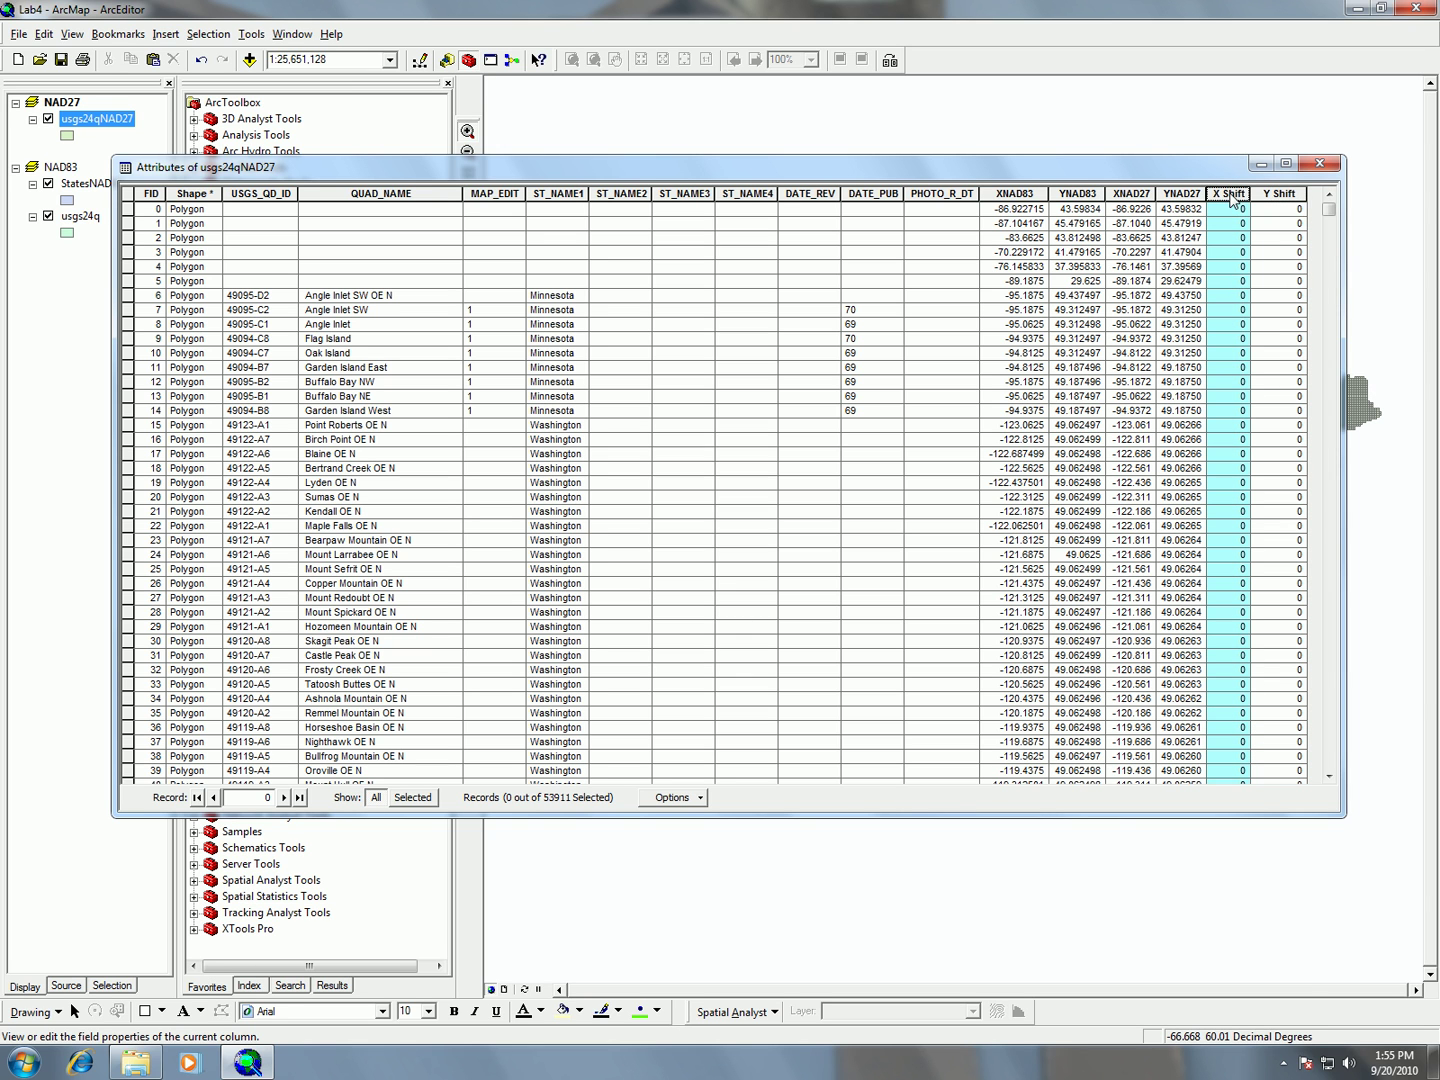
{"action": "right_click", "coordinate": [1232, 197]}
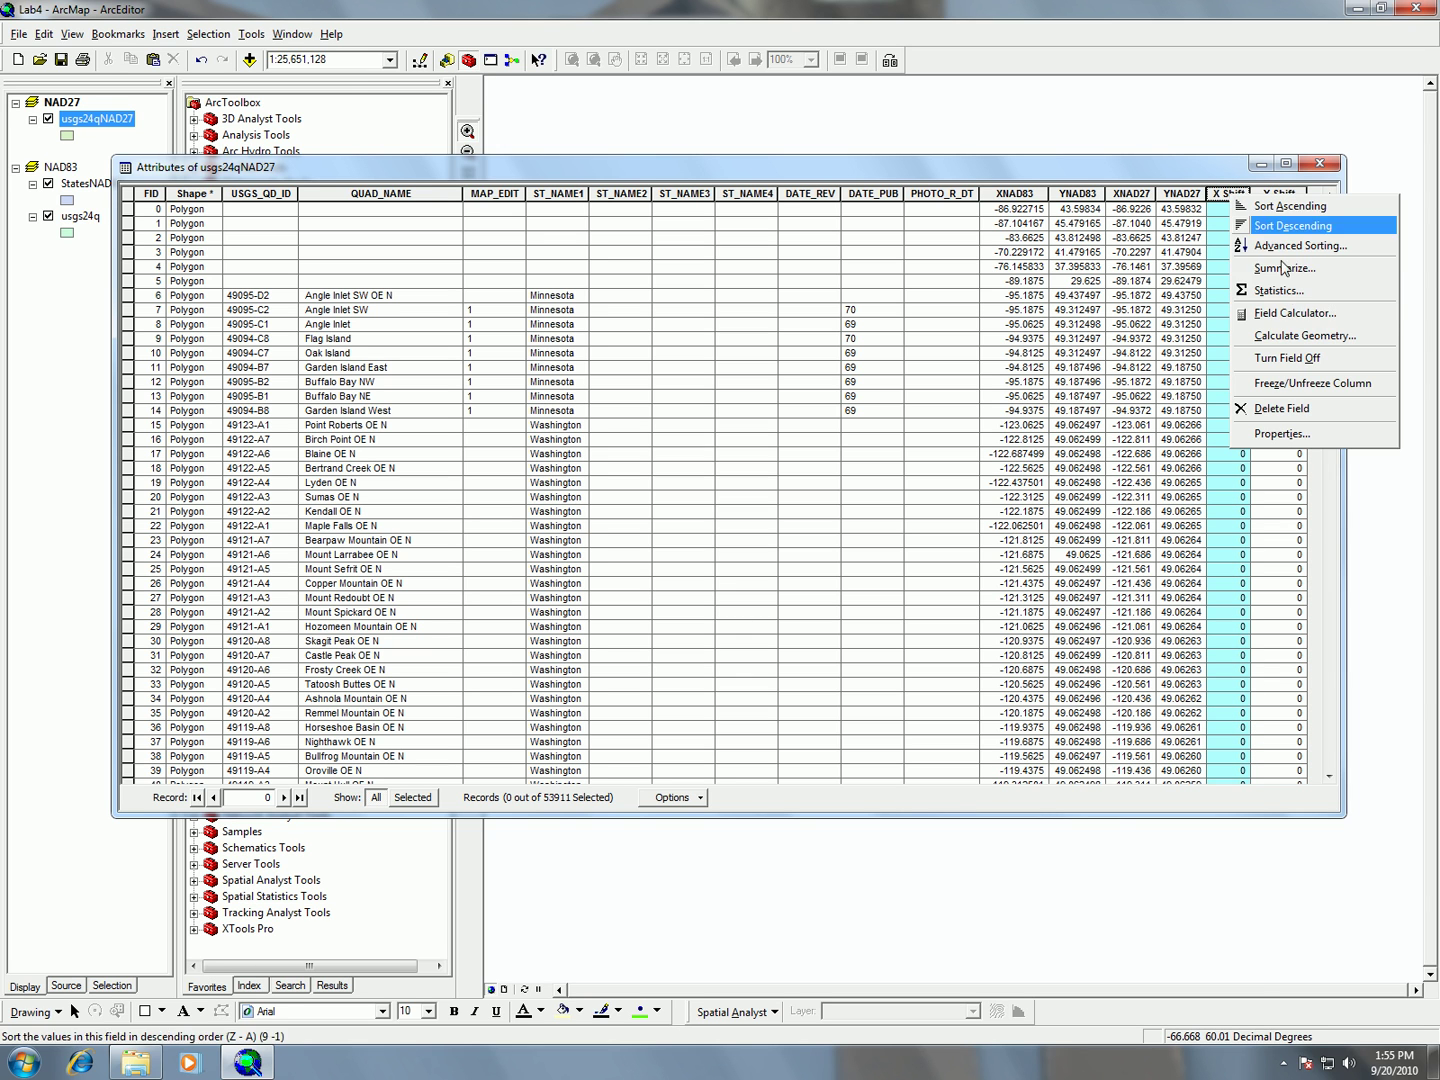
{"action": "left_click", "coordinate": [1289, 316]}
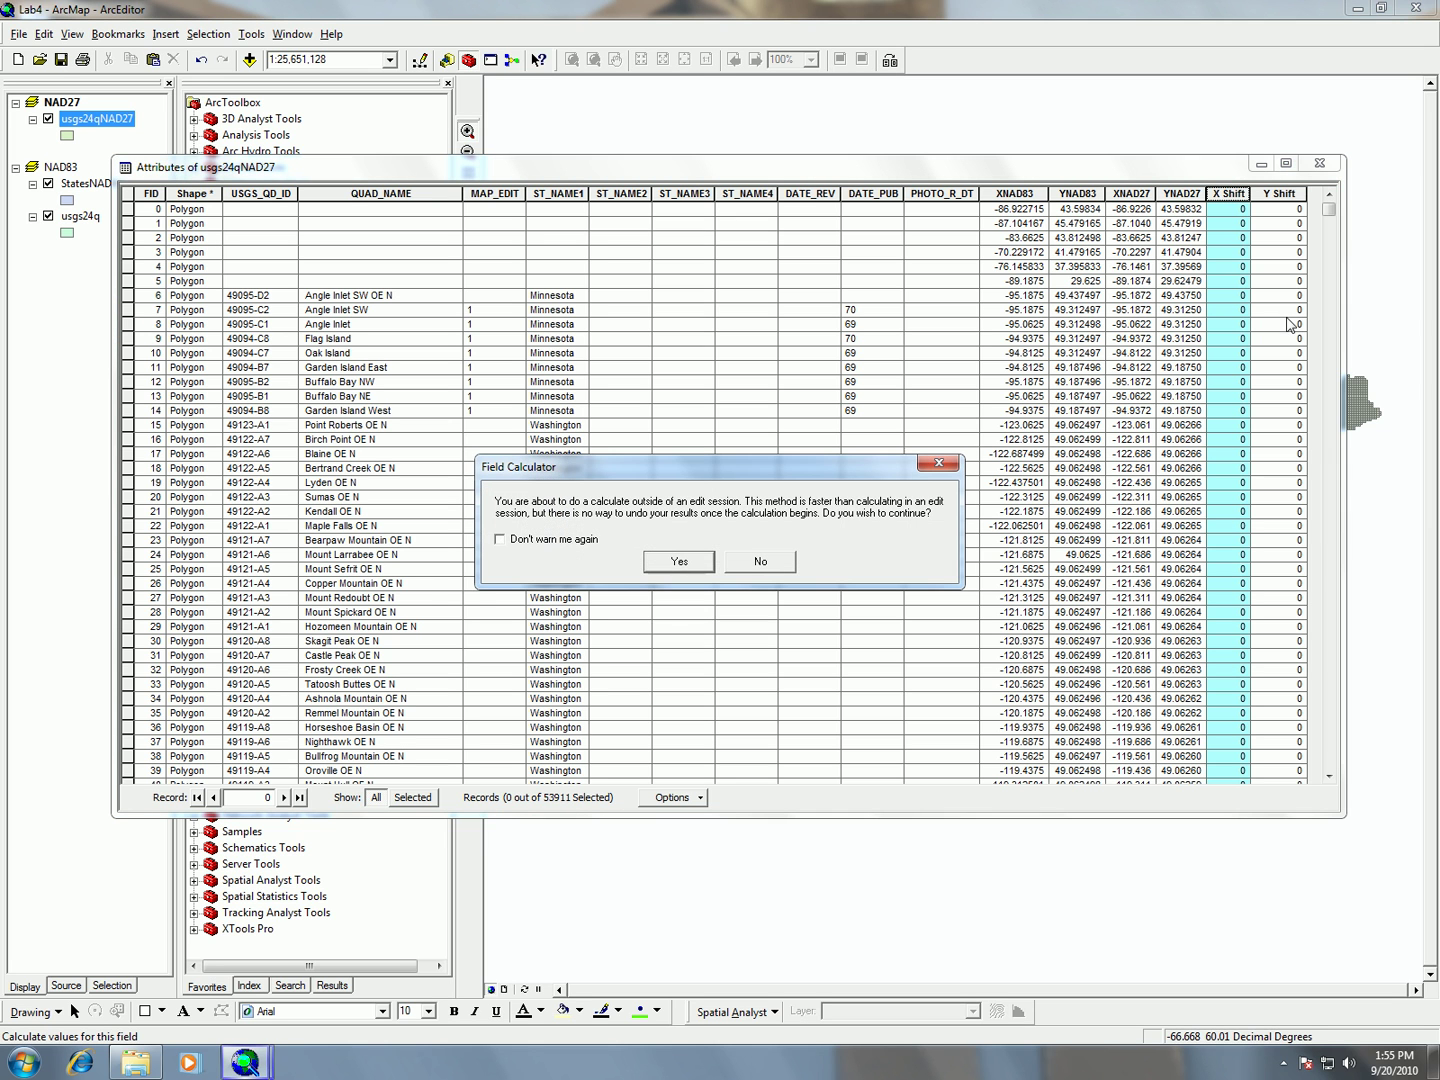
{"action": "left_click", "coordinate": [679, 562]}
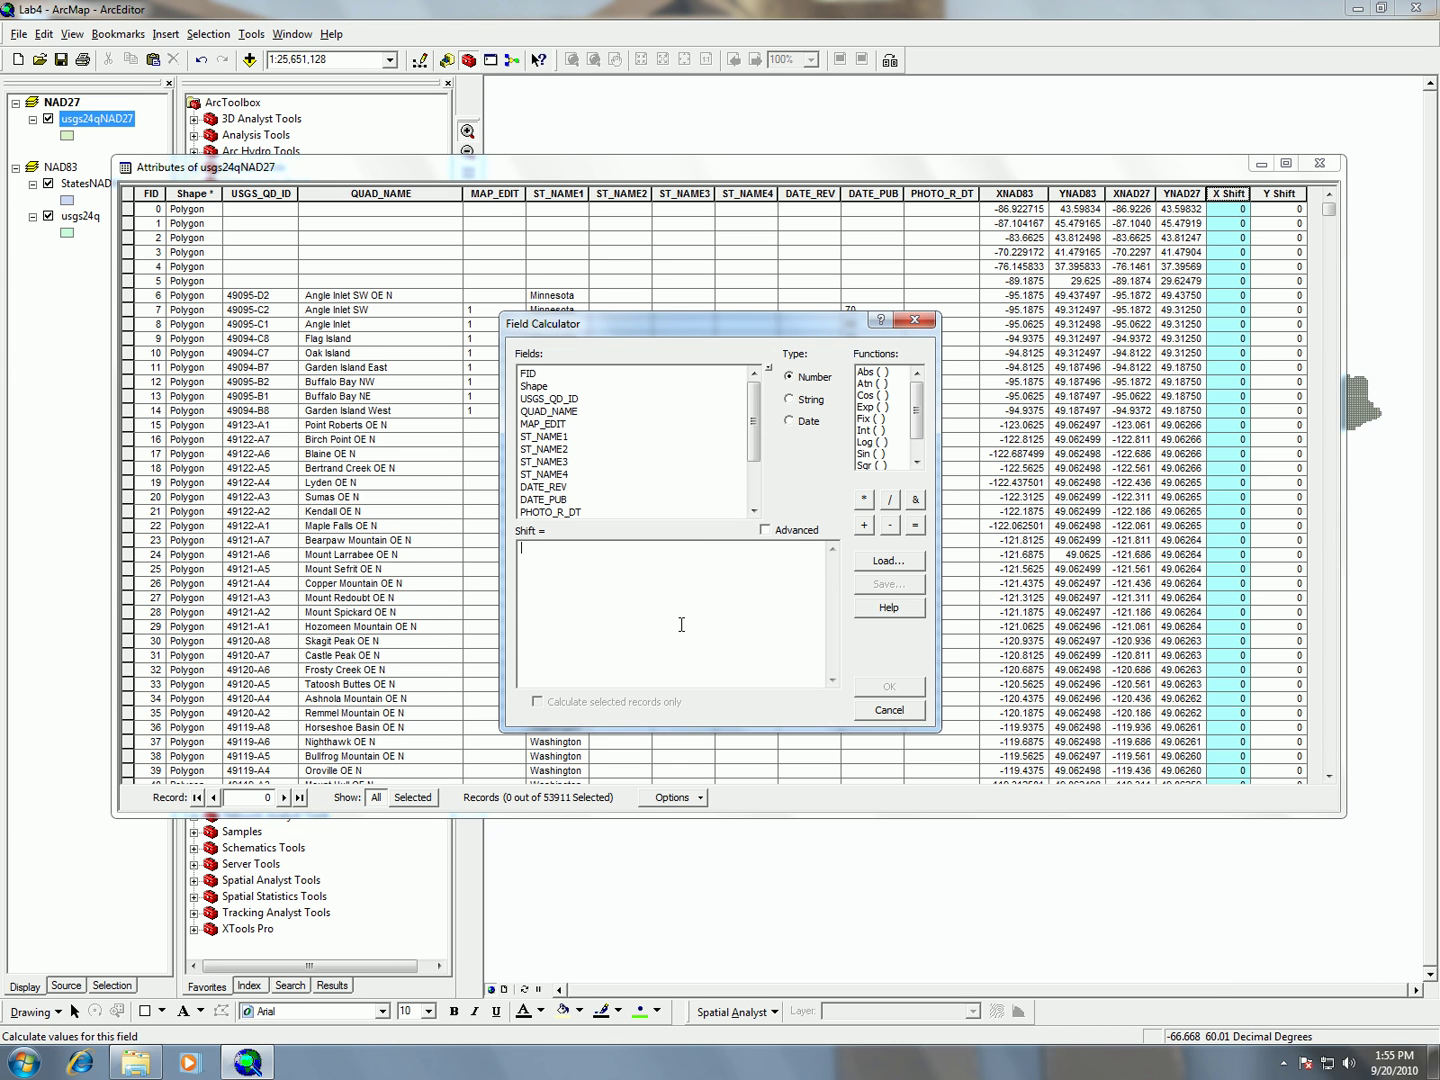
{"action": "type", "text": "("}
{"action": "left_click_drag", "start_coordinate": [755, 428], "coordinate": [753, 508]}
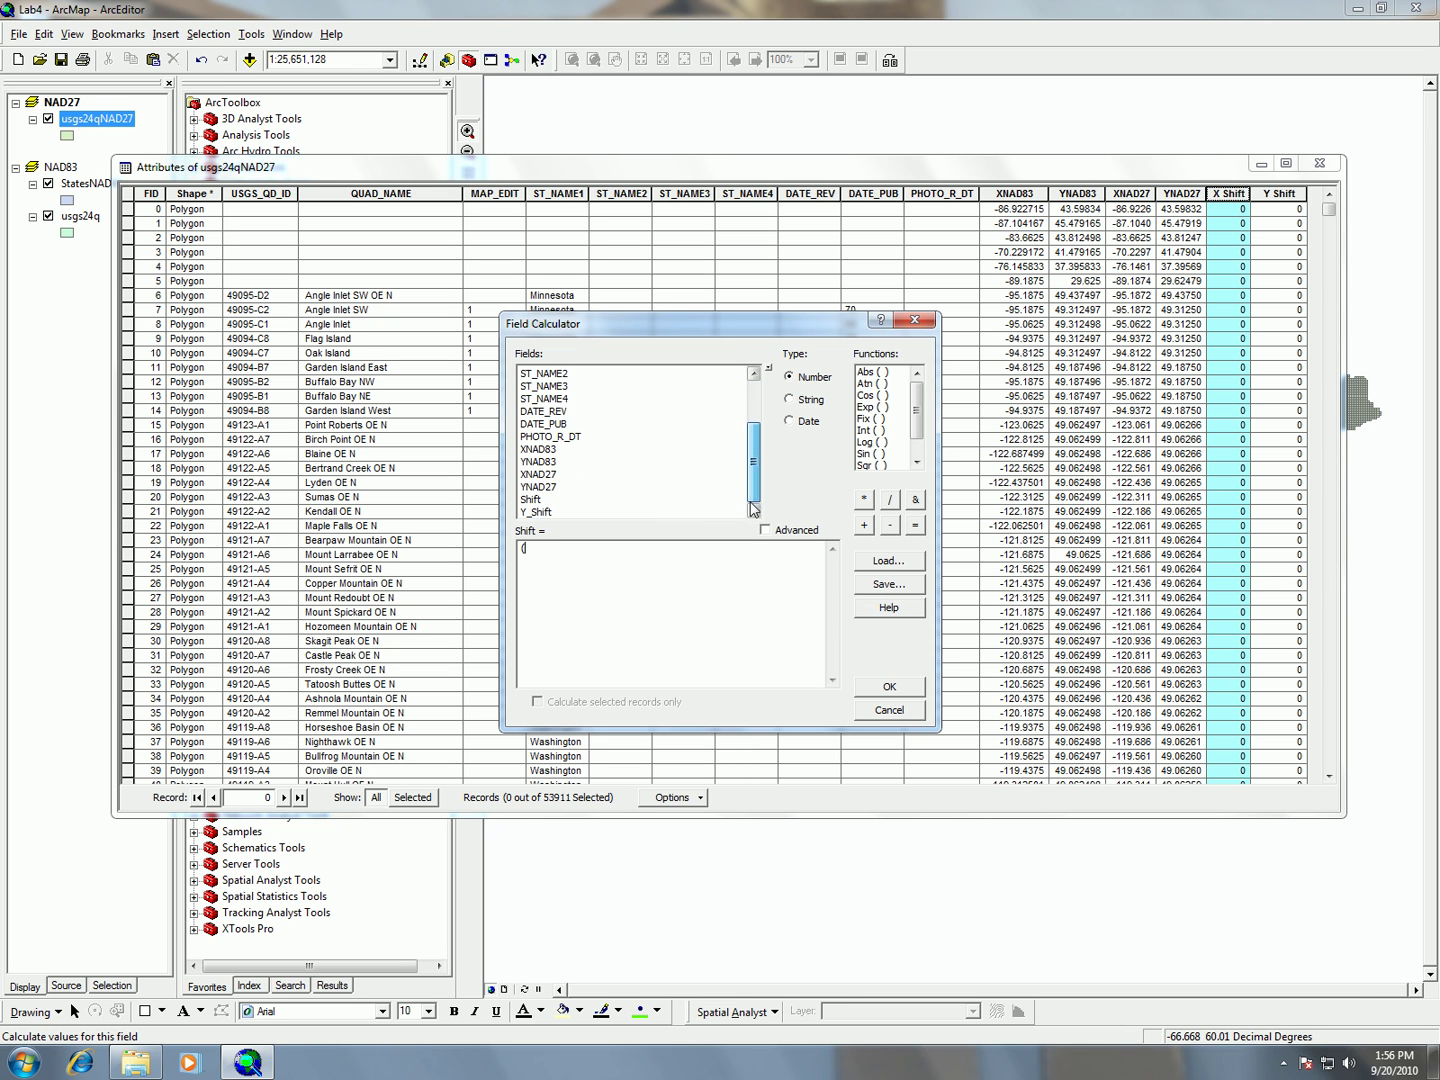
{"action": "double_click", "coordinate": [546, 450]}
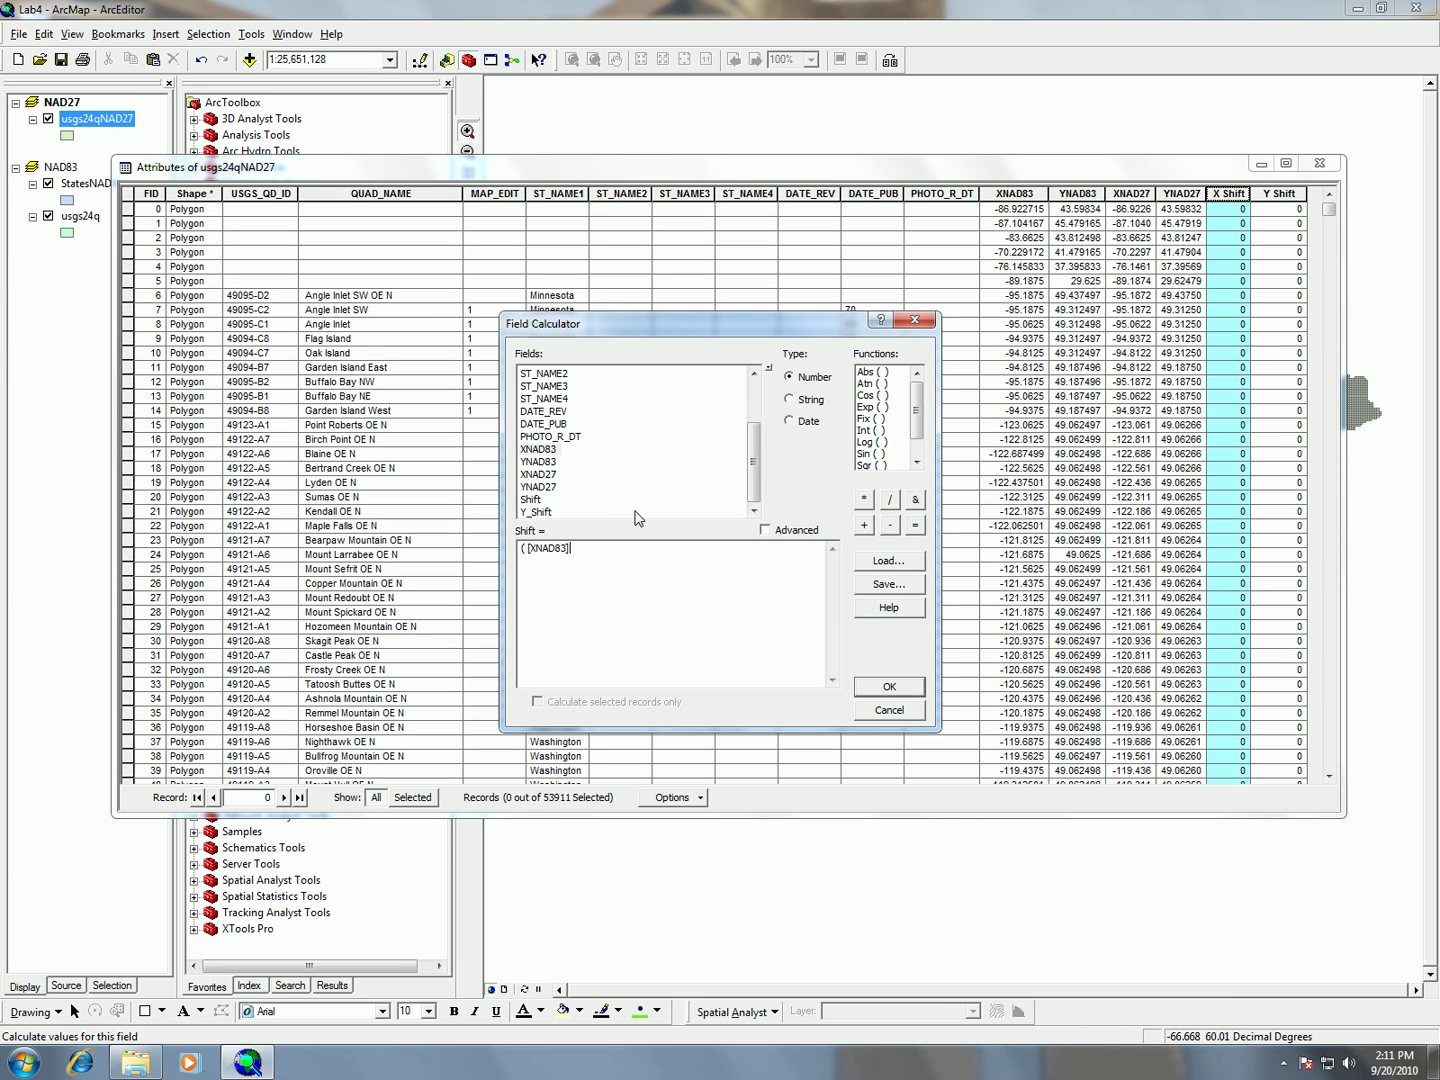
{"action": "type", "text": "-"}
{"action": "double_click", "coordinate": [546, 475]}
{"action": "type", "text": "0"}
{"action": "type", "text": "00"}
{"action": "left_click", "coordinate": [890, 687]}
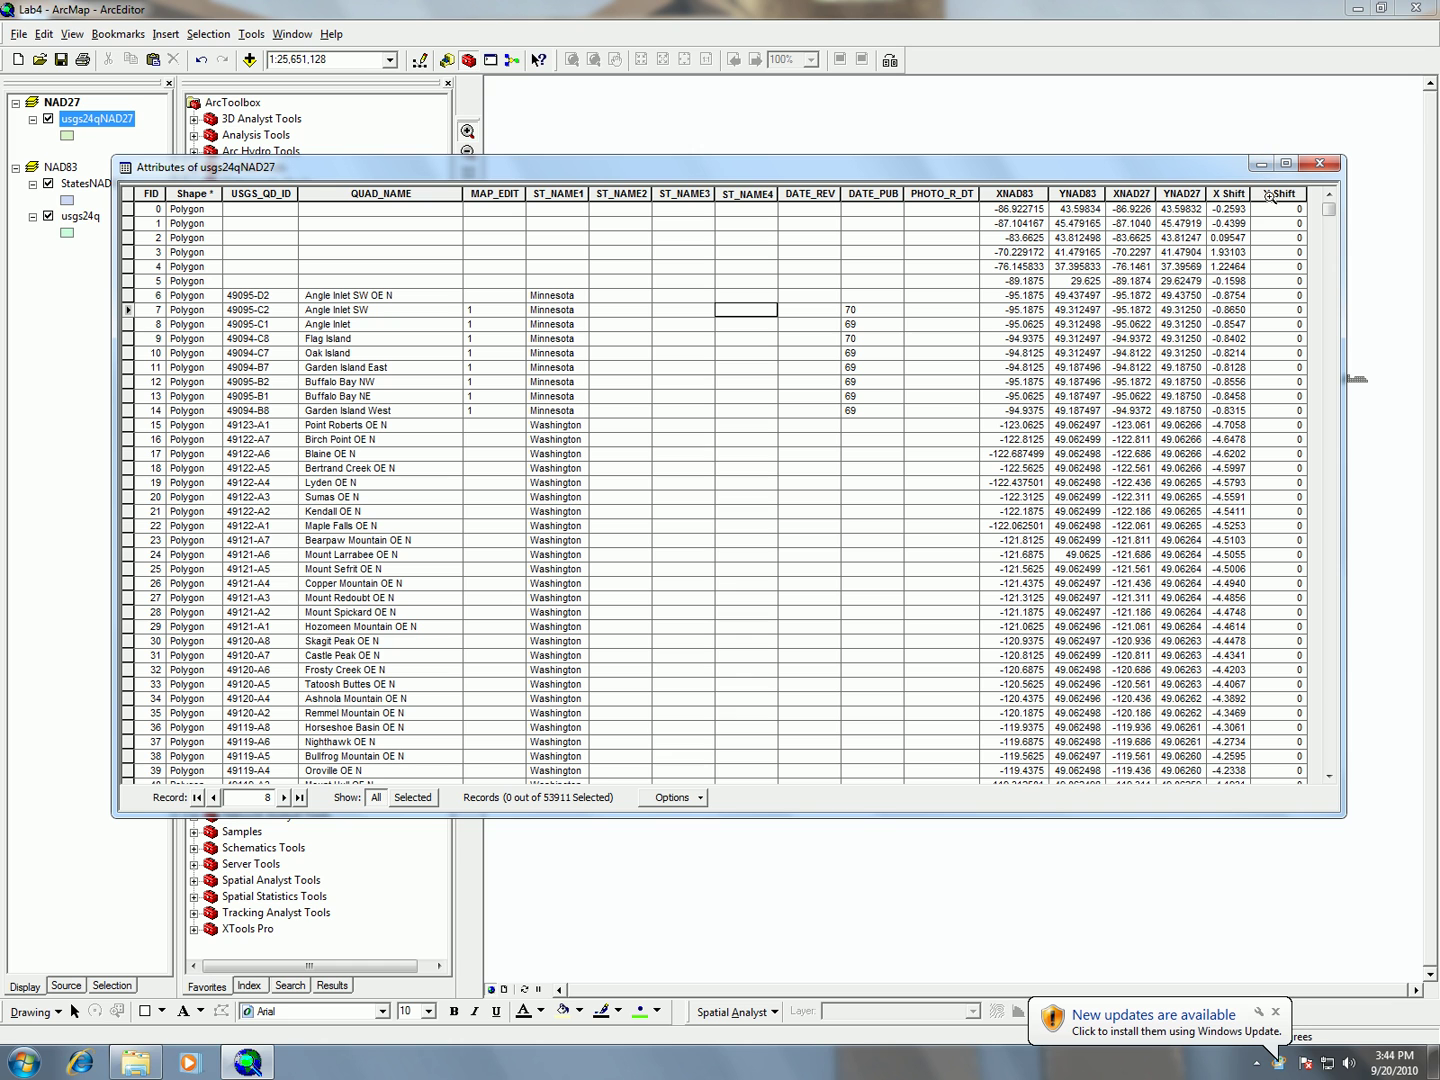
- Fill Y Shift by changing the calculator expression to ([YNAD83] - [YNAD27]) * 3600
{"action": "left_click", "coordinate": [1274, 194]}
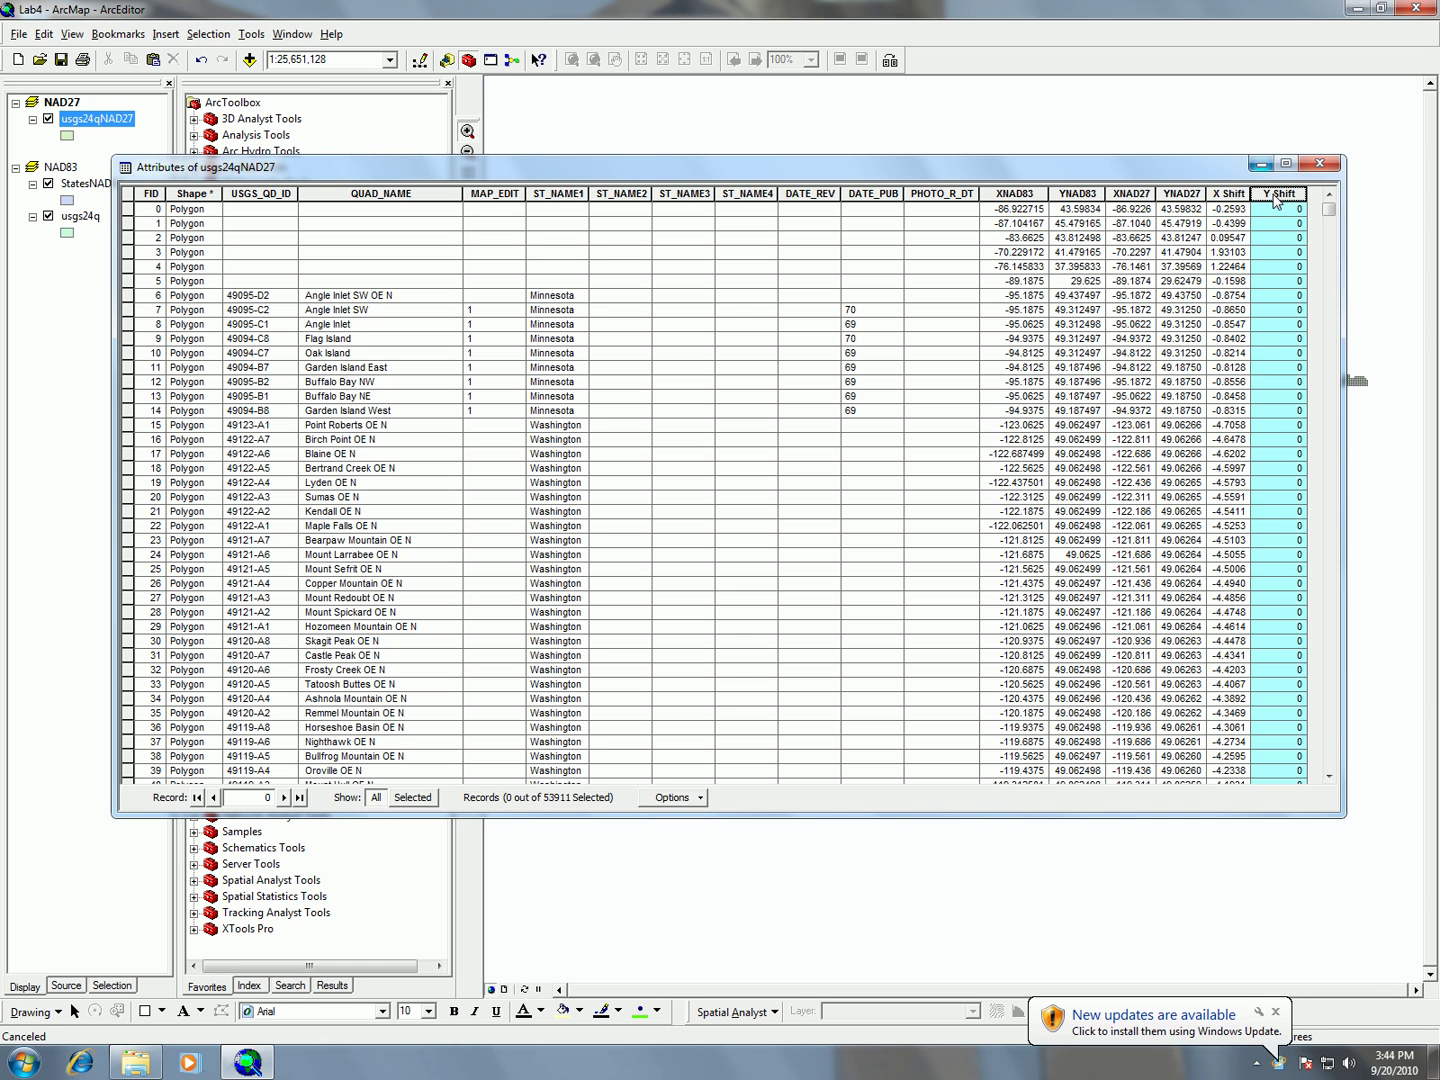
{"action": "right_click", "coordinate": [1275, 200]}
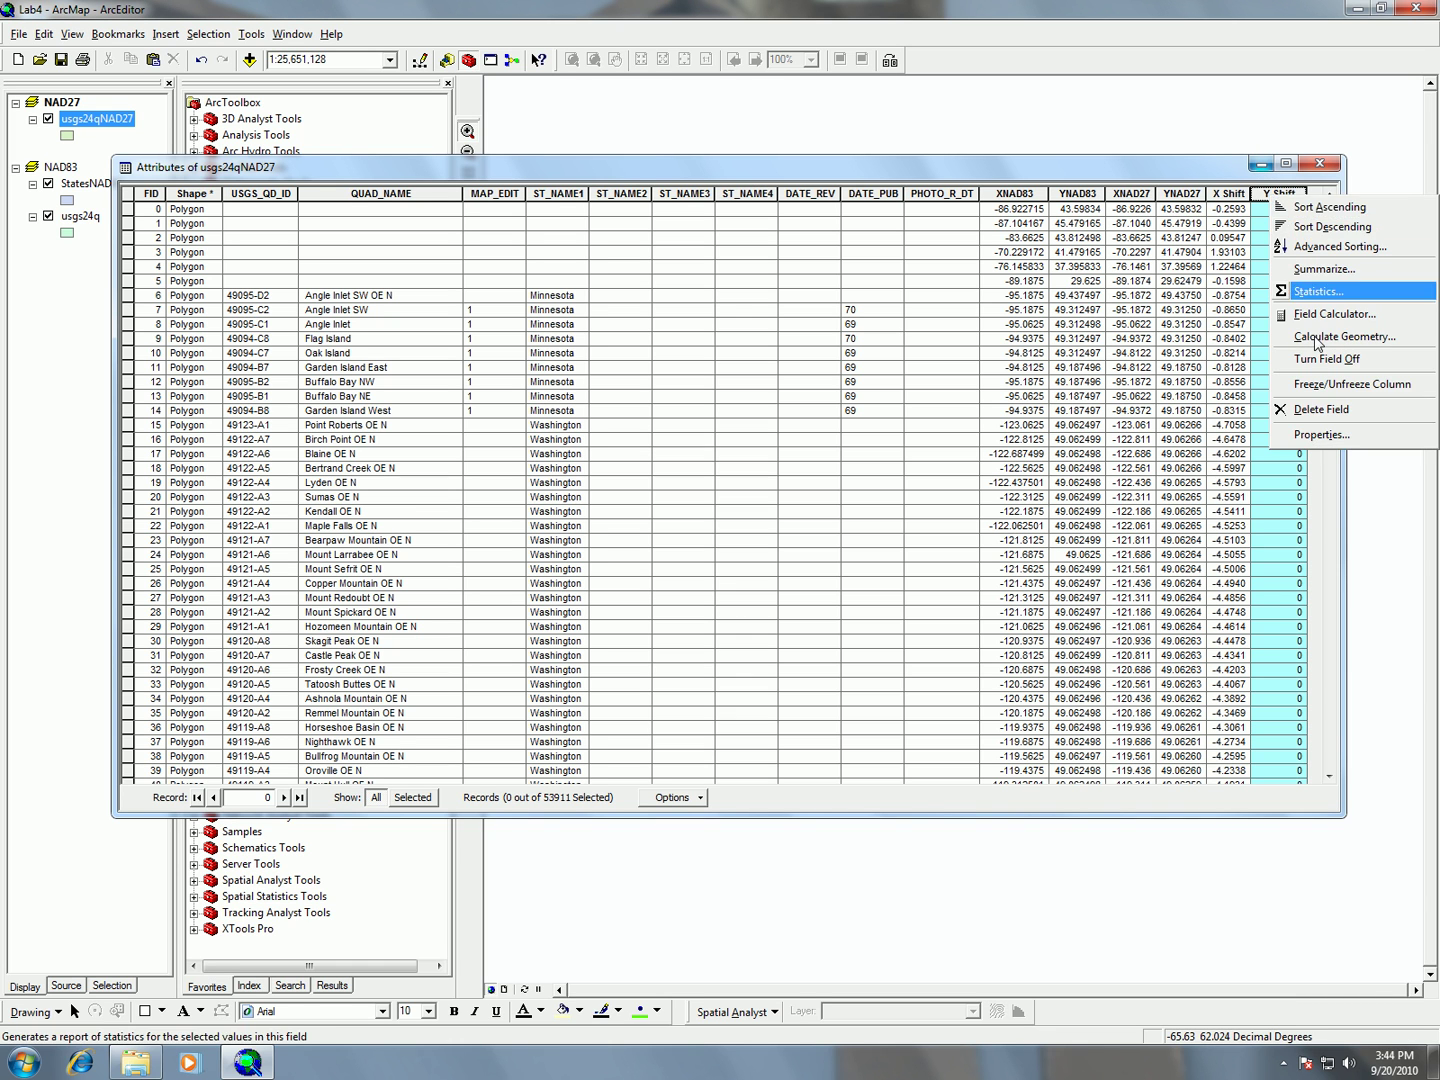
{"action": "left_click", "coordinate": [1300, 313]}
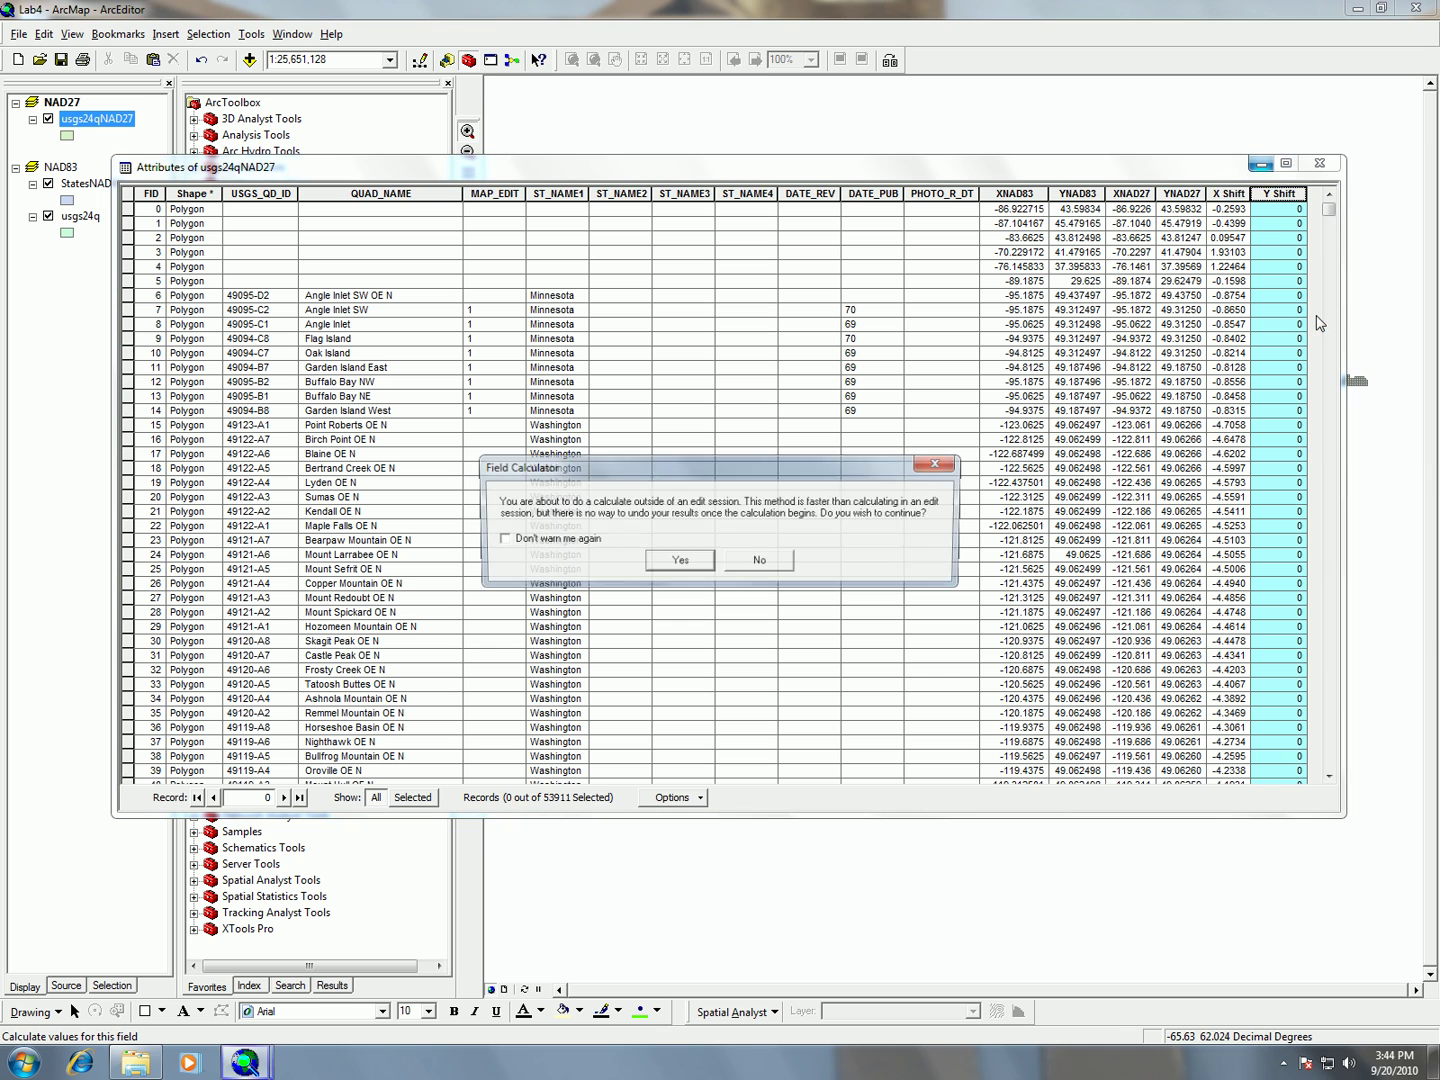
{"action": "left_click", "coordinate": [688, 564]}
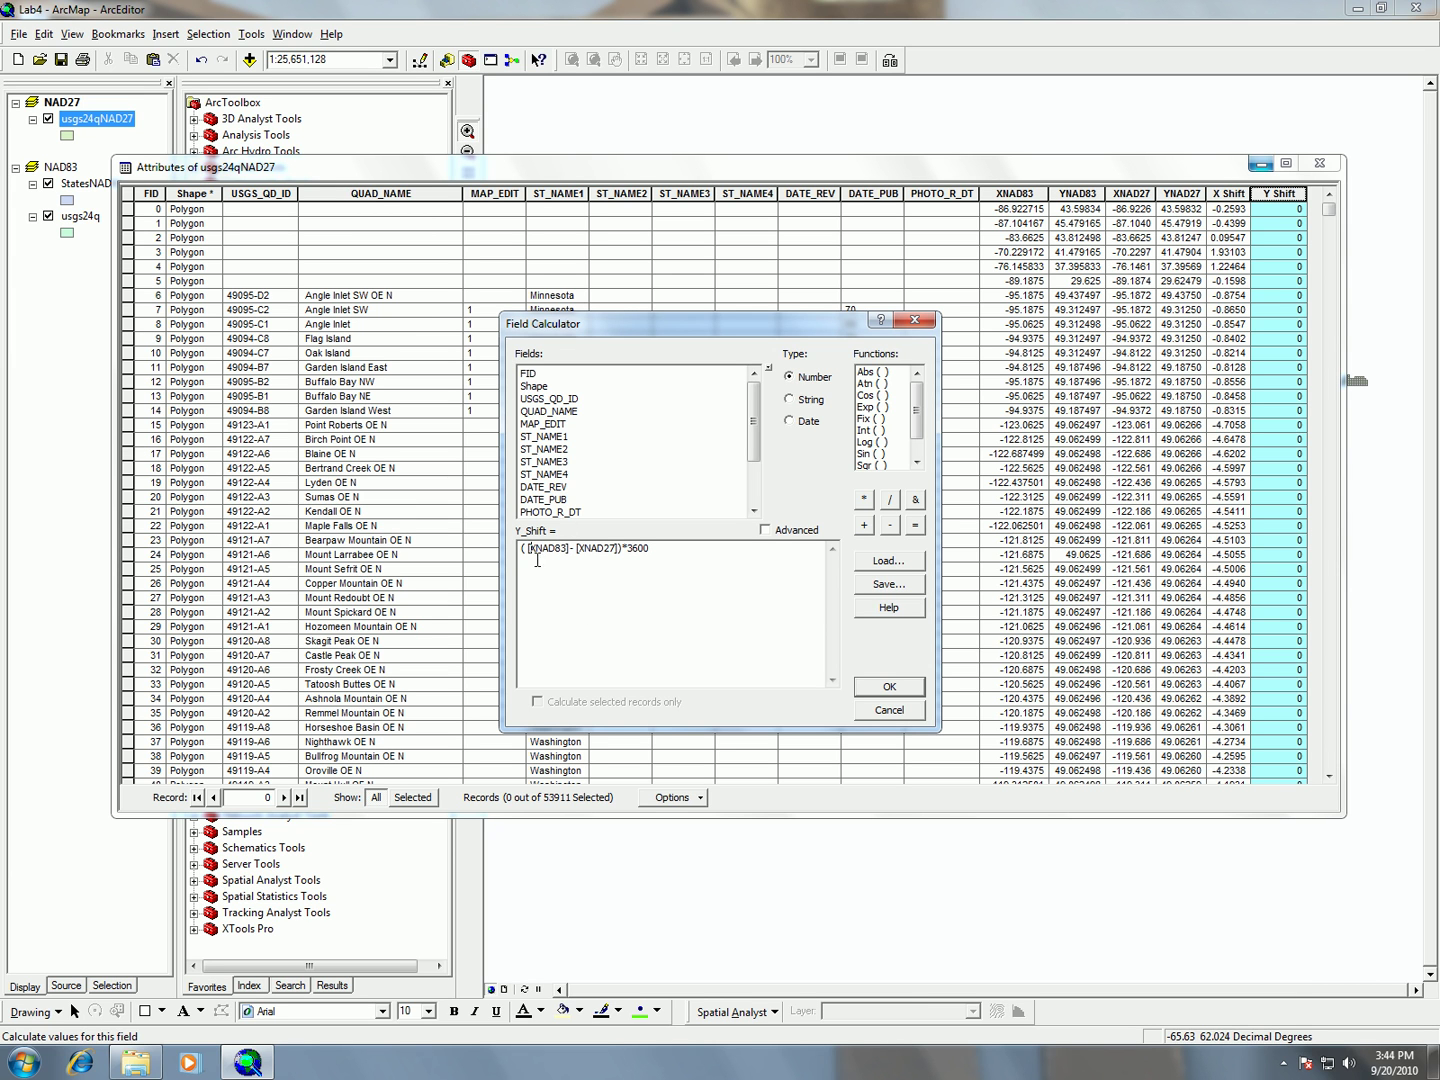
{"action": "key", "text": "BackSpace"}
{"action": "type", "text": "Y"}
{"action": "left_click", "coordinate": [592, 548]}
{"action": "key", "text": "BackSpace"}
{"action": "type", "text": "Y"}
{"action": "left_click", "coordinate": [755, 512]}
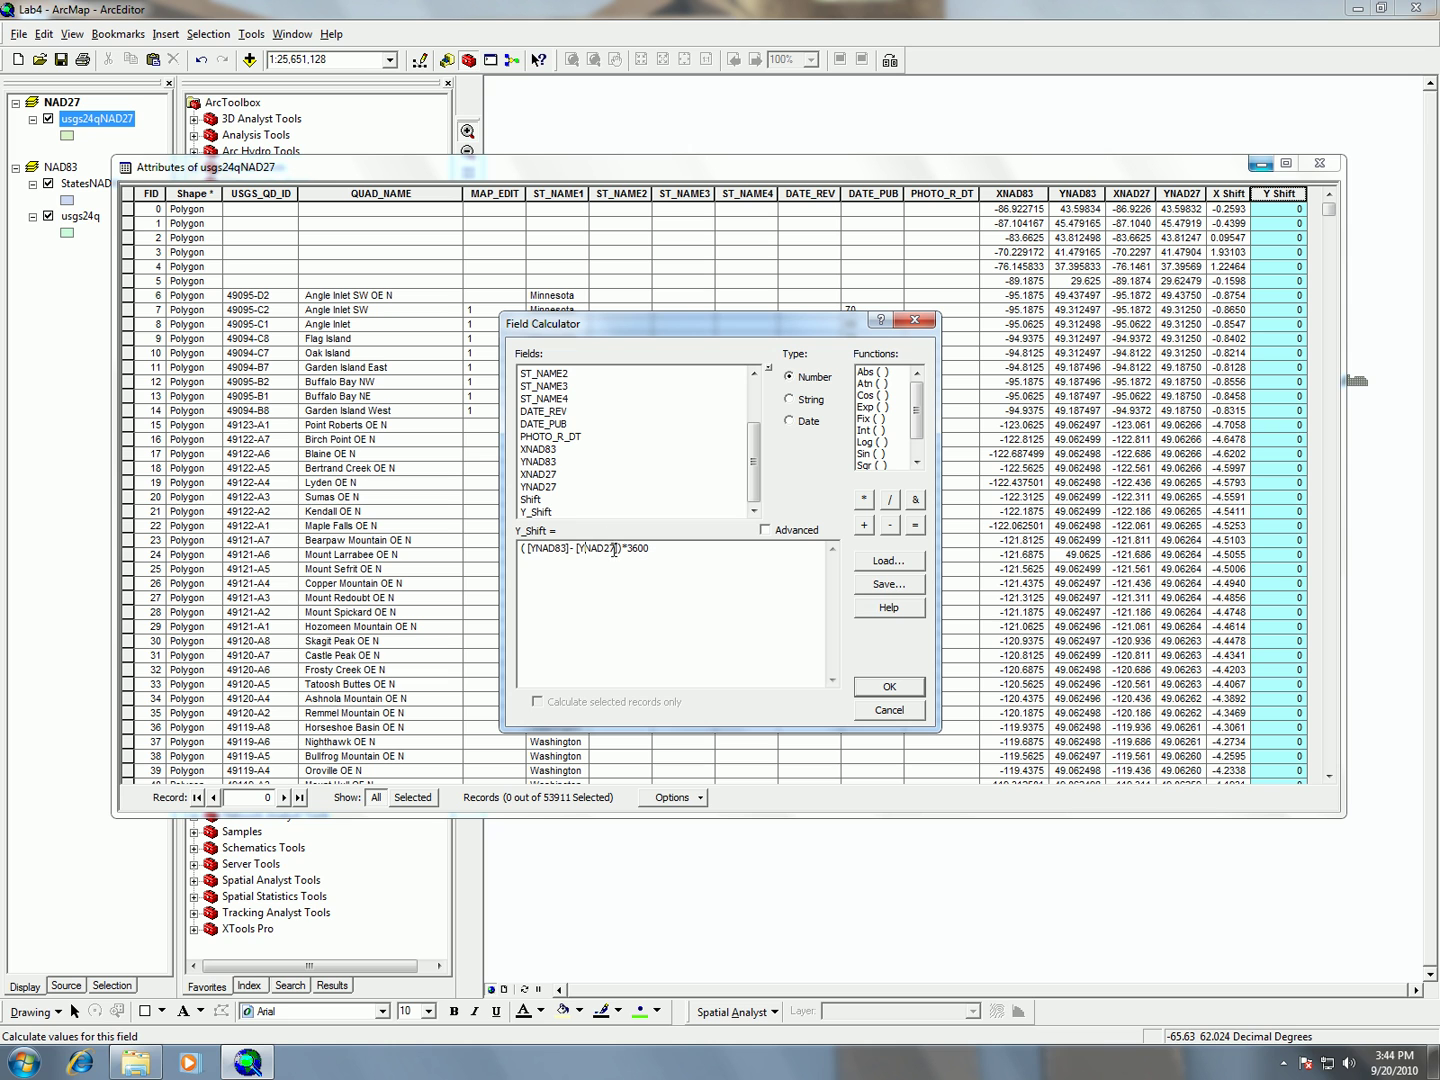
{"action": "left_click", "coordinate": [889, 689]}
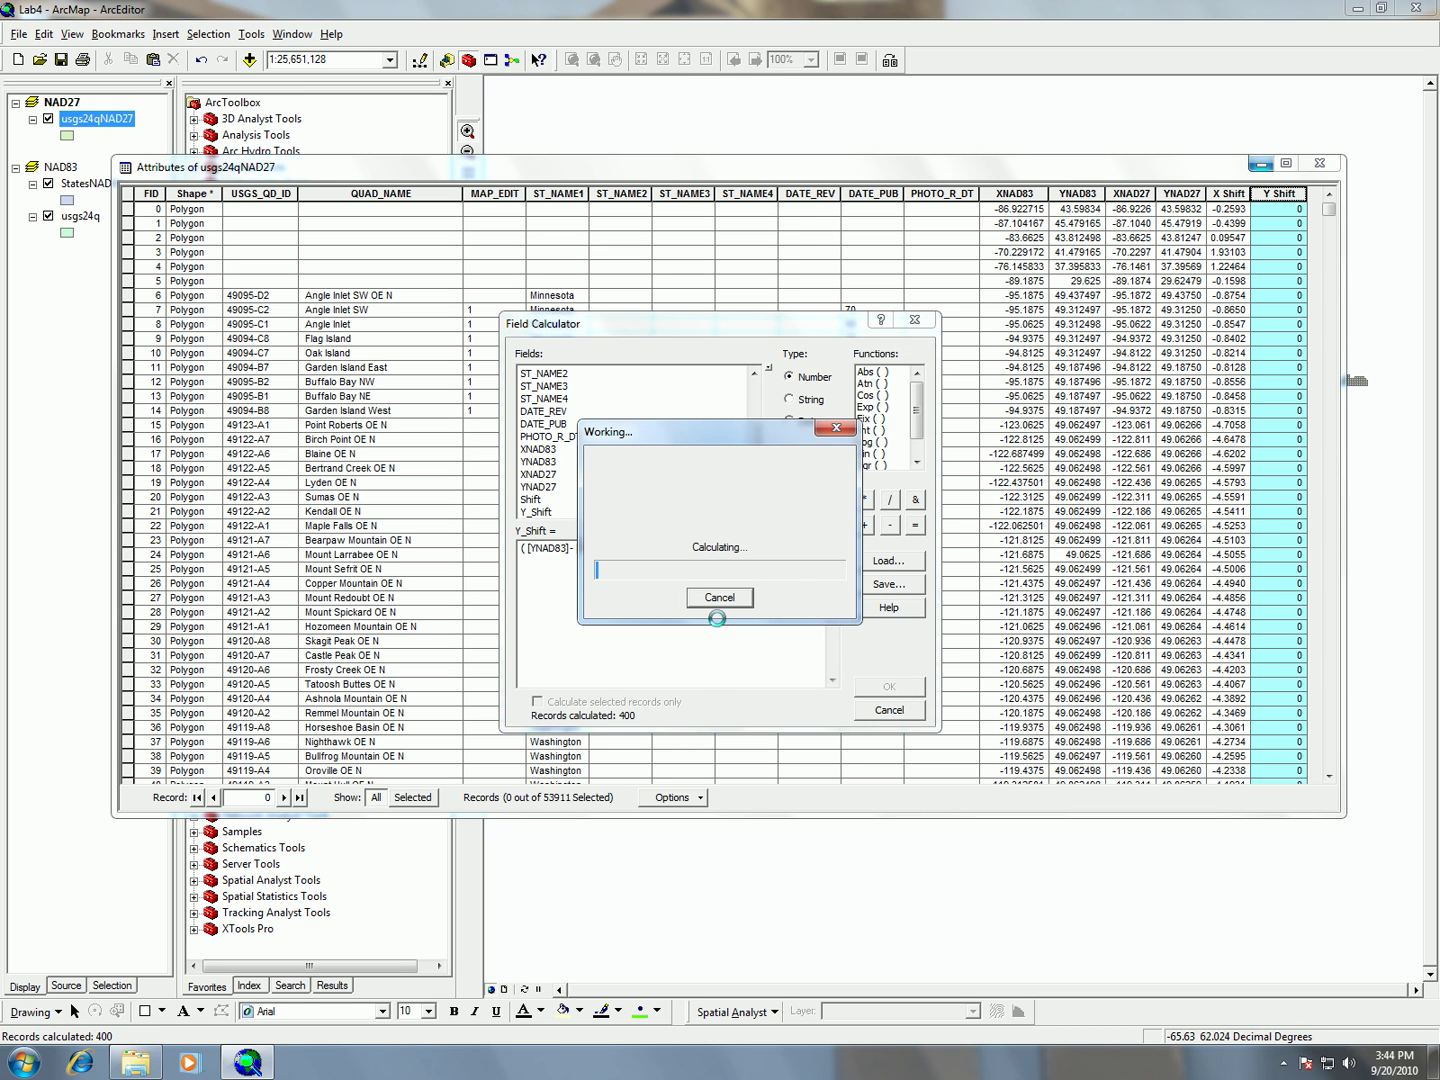